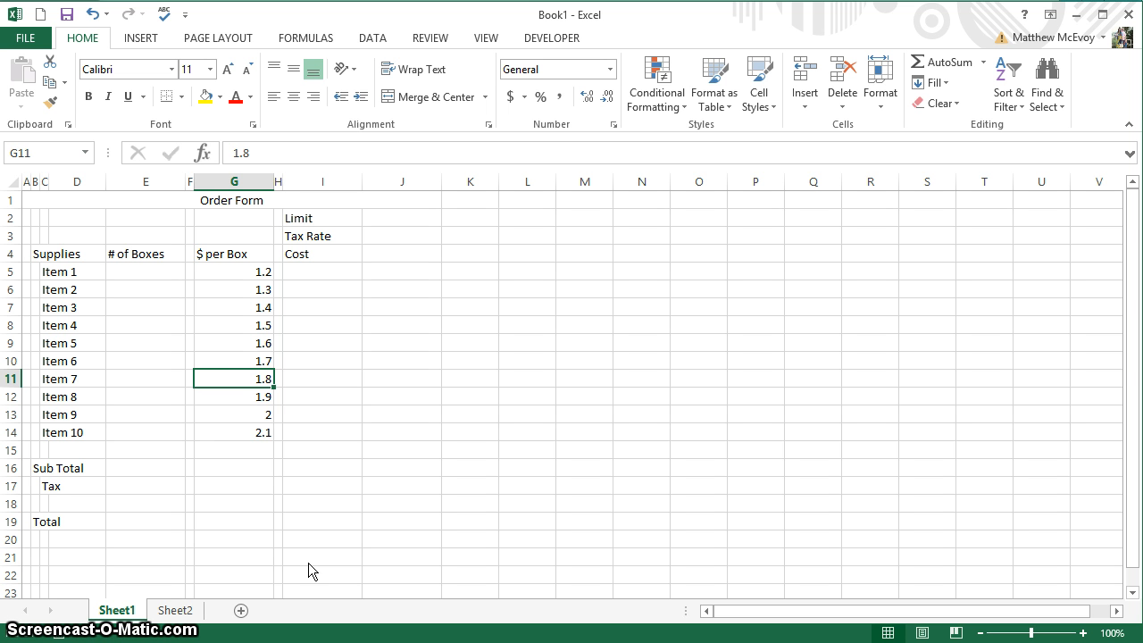
Select the last item's price to review the $ per Box list ending at 2.1.
{"action": "left_click", "coordinate": [234, 436]}
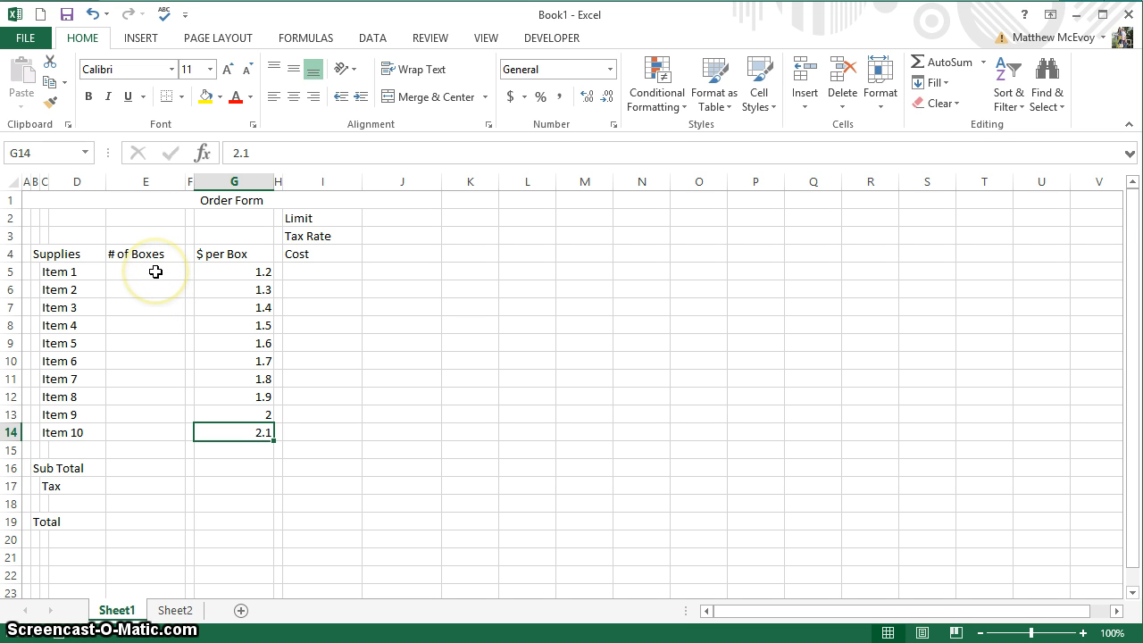
Enter 40 as the Limit in J2 and 6% as the Tax Rate in J3.
{"action": "left_click", "coordinate": [398, 224]}
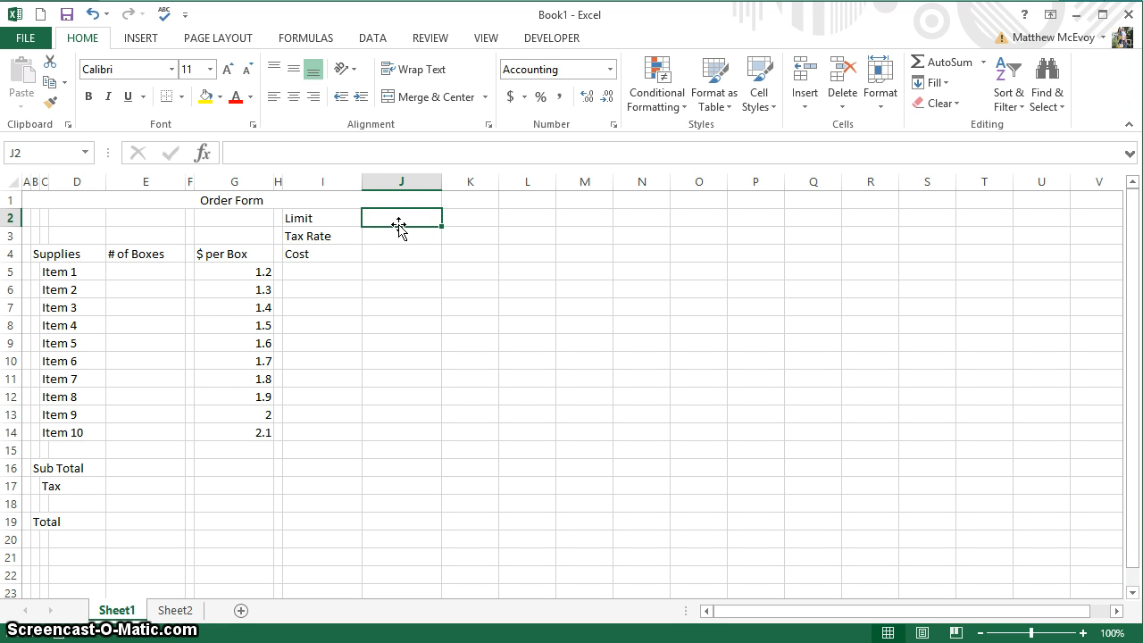
{"action": "type", "text": "40"}
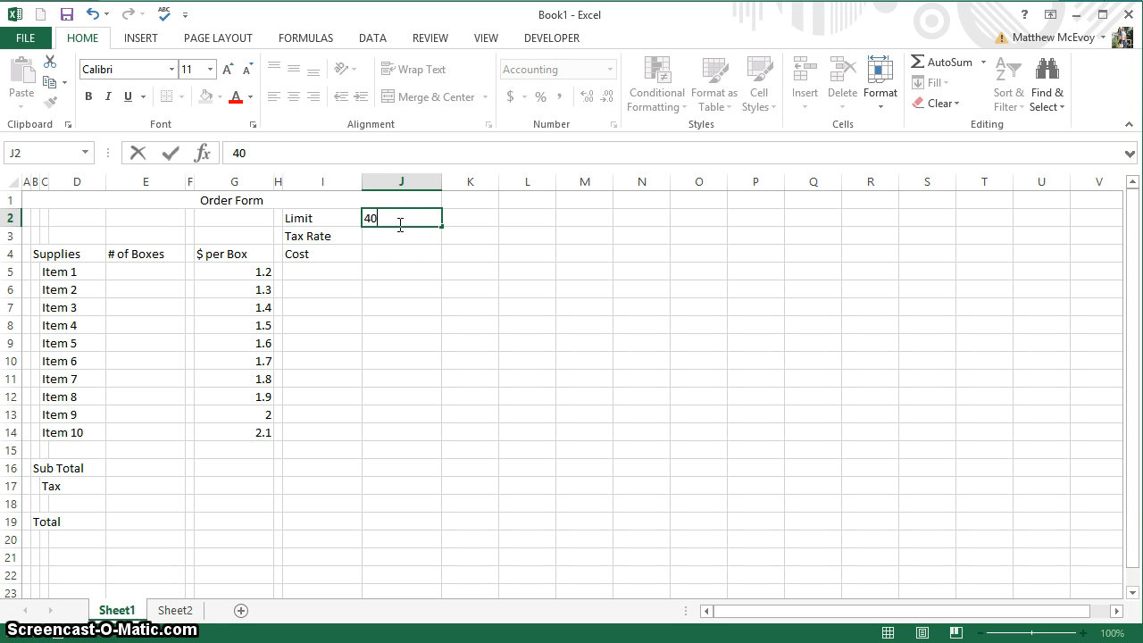
{"action": "key", "text": "Return"}
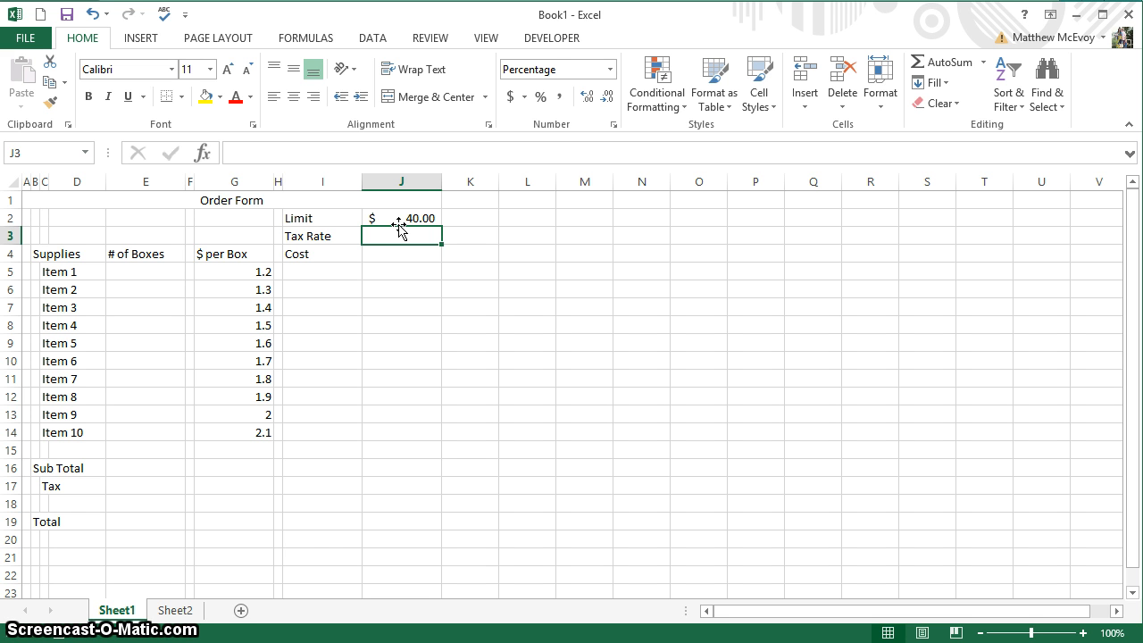
{"action": "type", "text": "6%"}
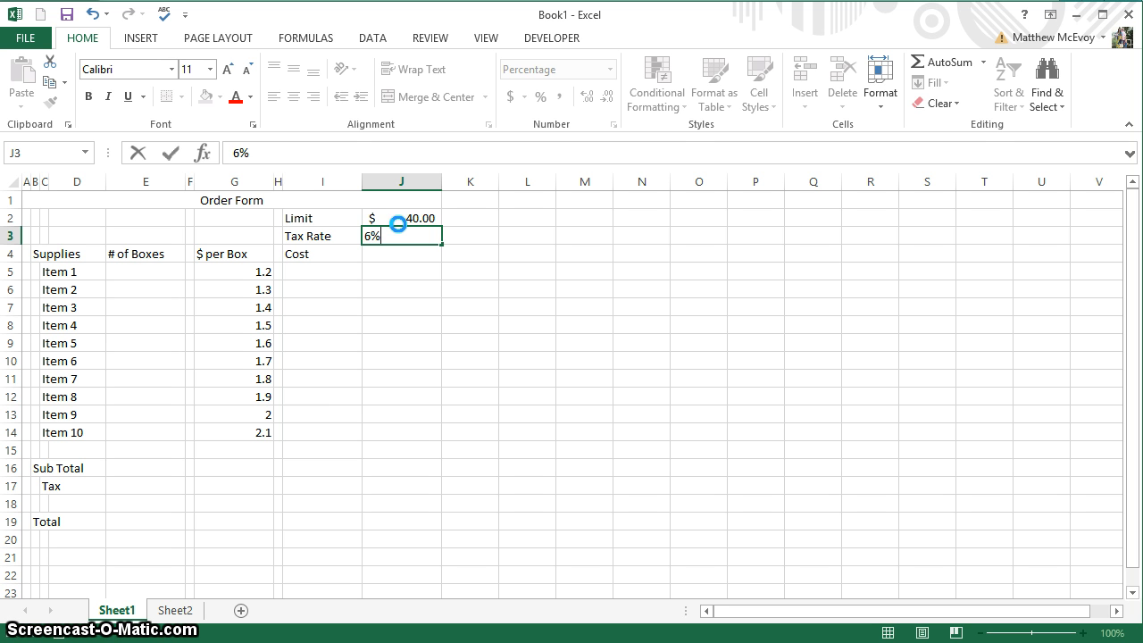
{"action": "key", "text": "Return"}
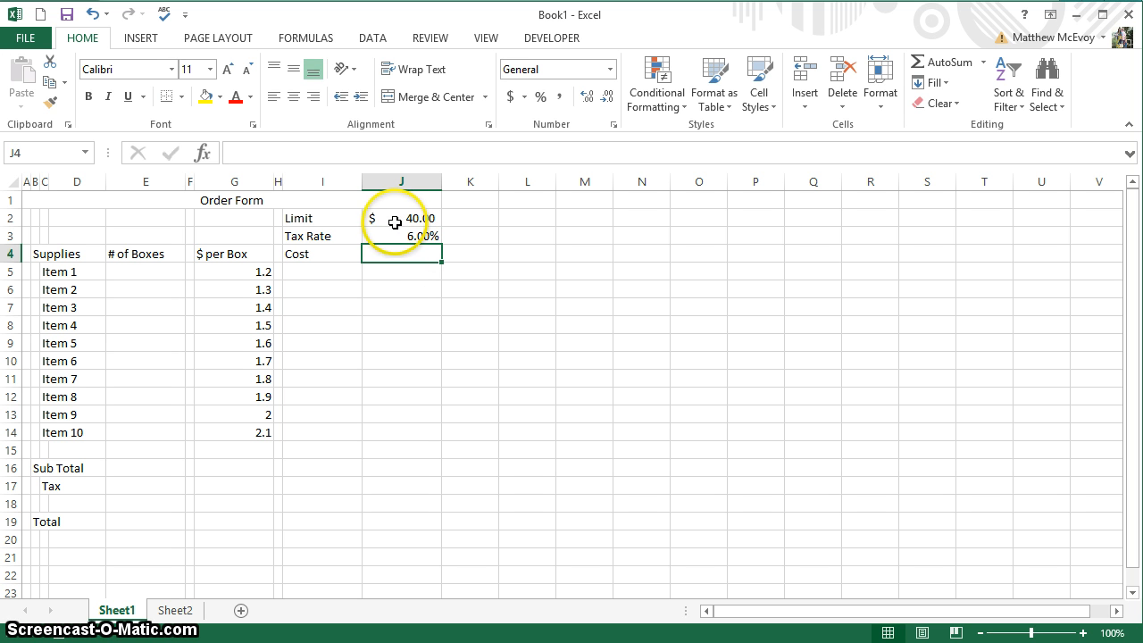
Format the Tax Rate as a percentage with two decimals, showing 6.00%.
{"action": "left_click", "coordinate": [395, 224]}
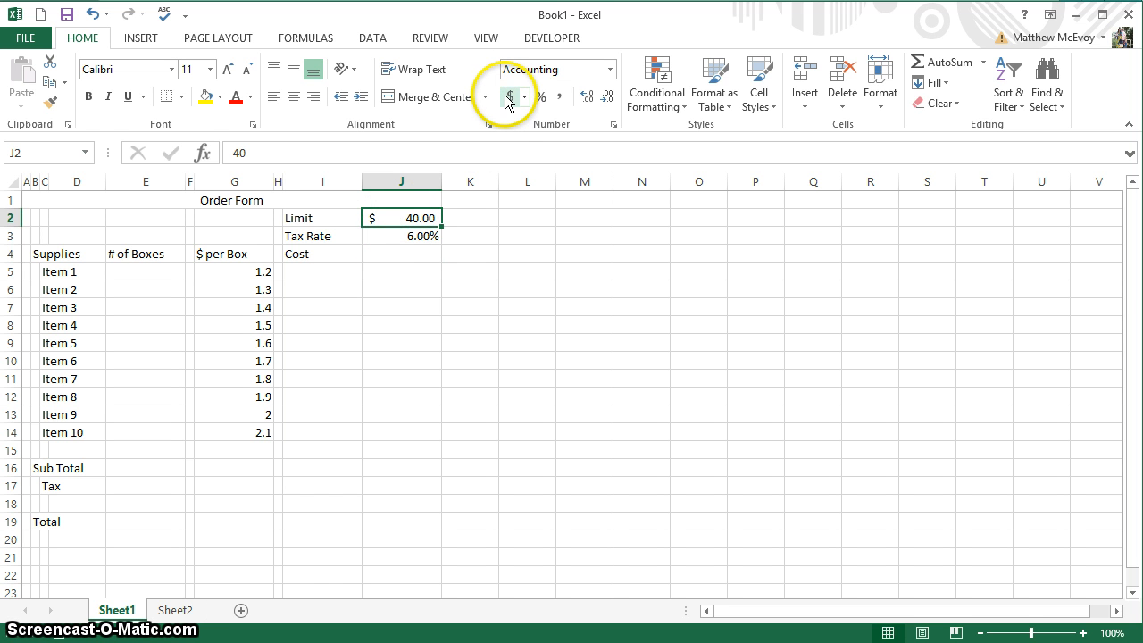
{"action": "left_click", "coordinate": [395, 240]}
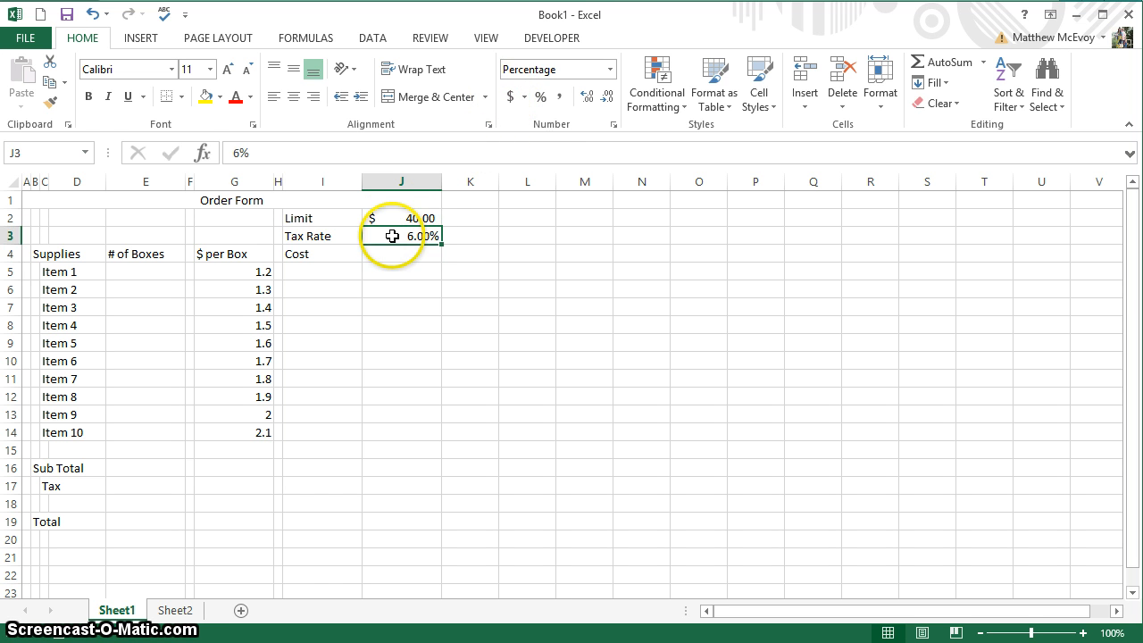
{"action": "left_click", "coordinate": [540, 97]}
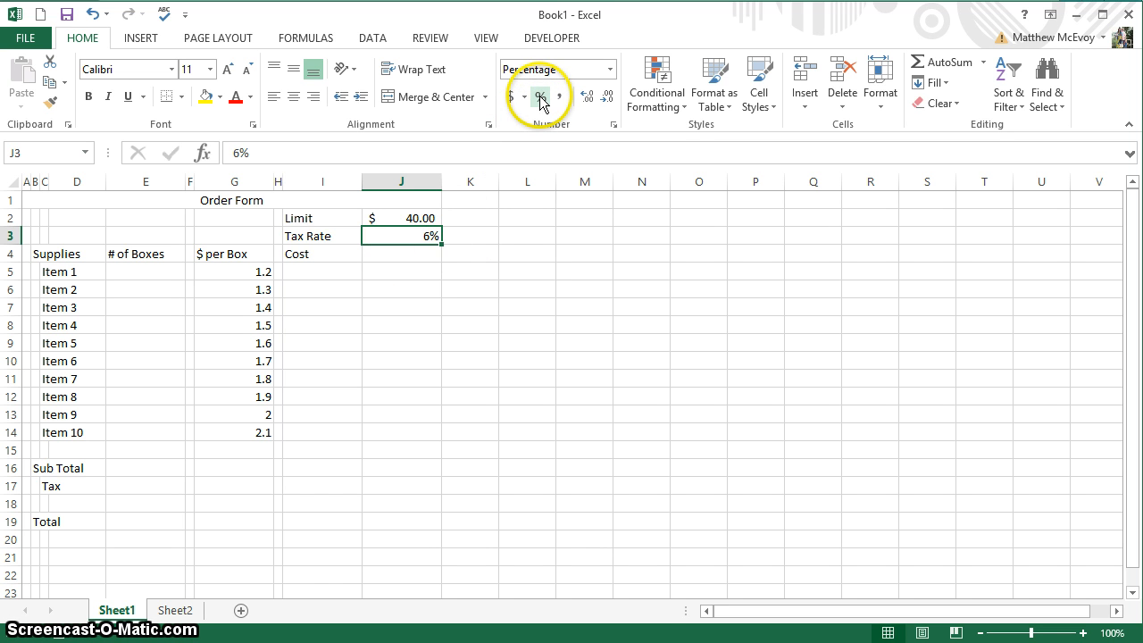
{"action": "left_click", "coordinate": [588, 95]}
{"action": "left_click", "coordinate": [587, 96]}
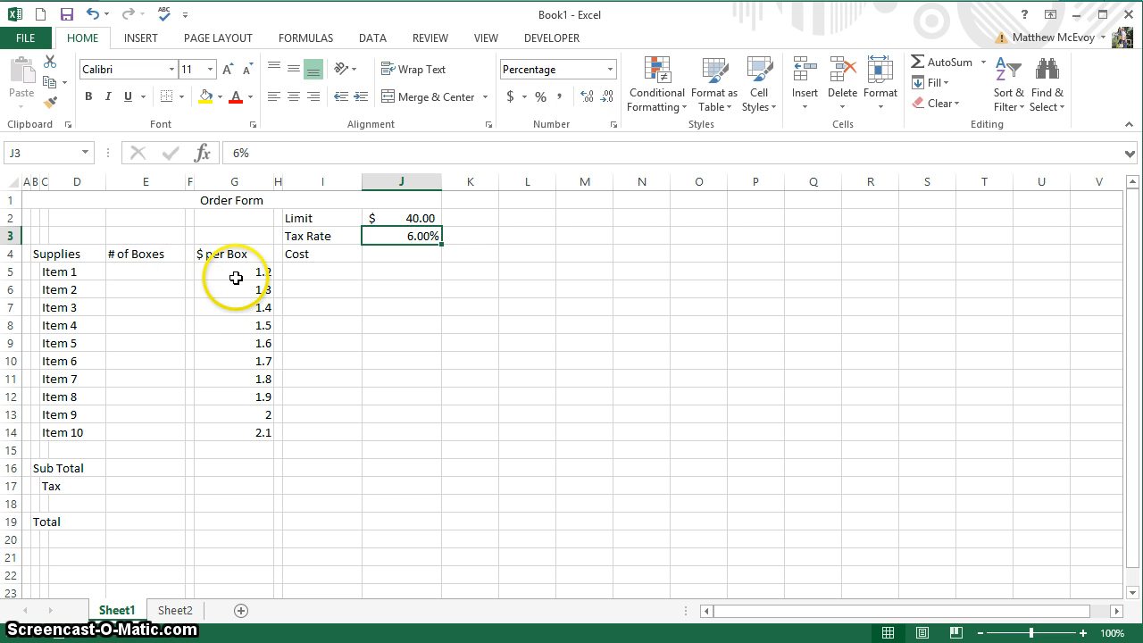
Show the prices in G5:G14 as accounting currency and enter 1 box for Item 1.
{"action": "left_click_drag", "start_coordinate": [237, 275], "coordinate": [237, 431]}
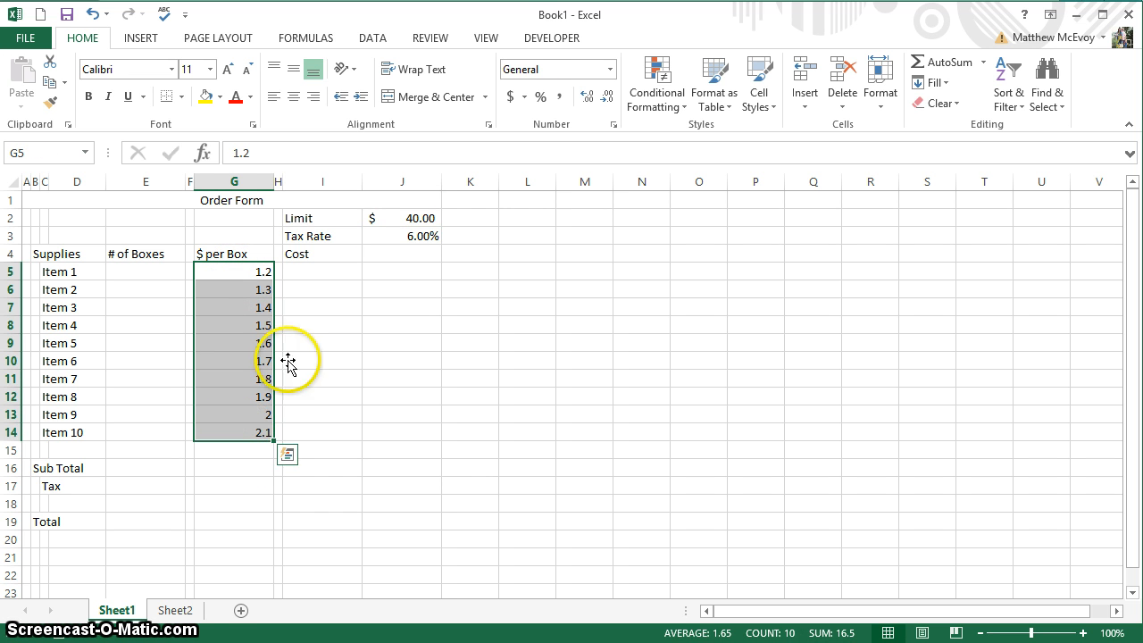
{"action": "left_click", "coordinate": [510, 98]}
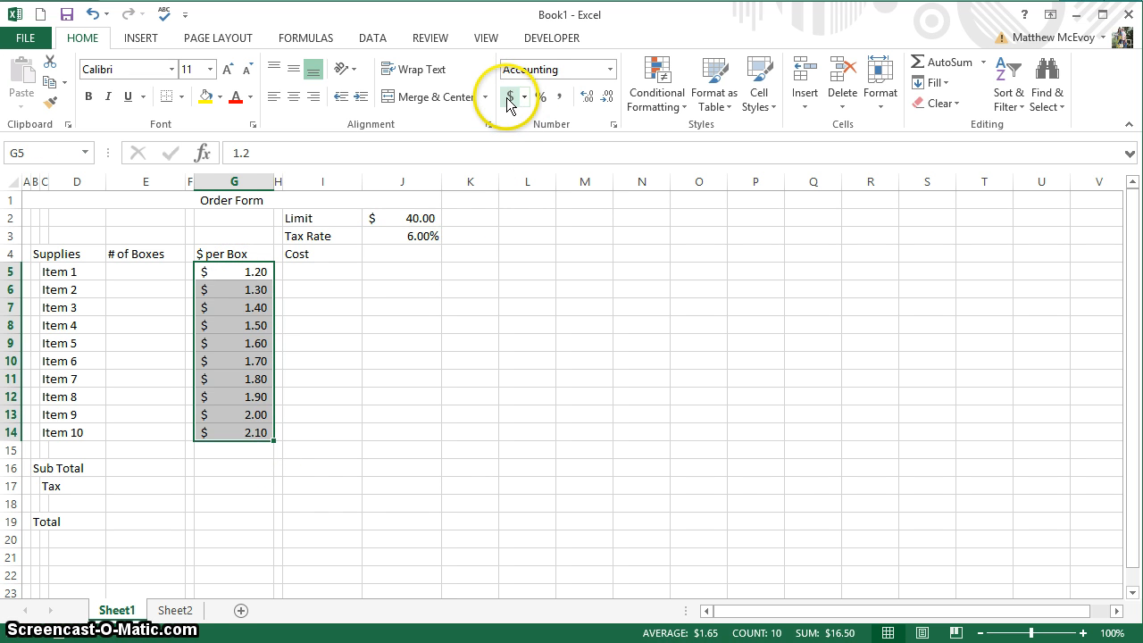
{"action": "left_click", "coordinate": [148, 276]}
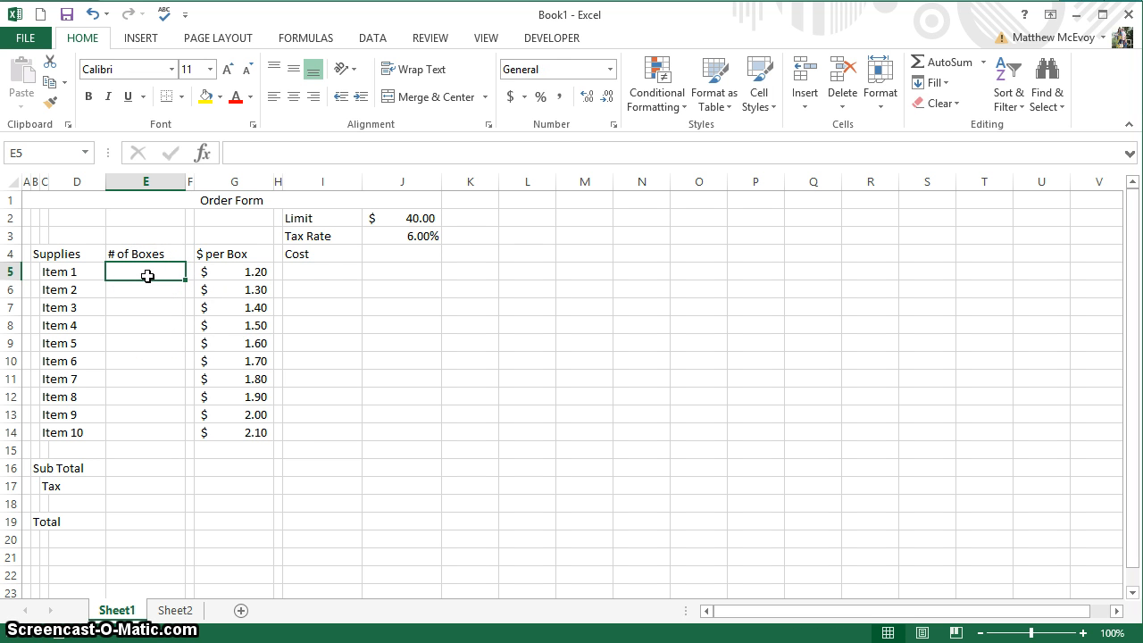
{"action": "type", "text": "1"}
{"action": "key", "text": "Return"}
Enter box counts 2 to 5, then extend the series to 10 for Item 10.
{"action": "type", "text": "2"}
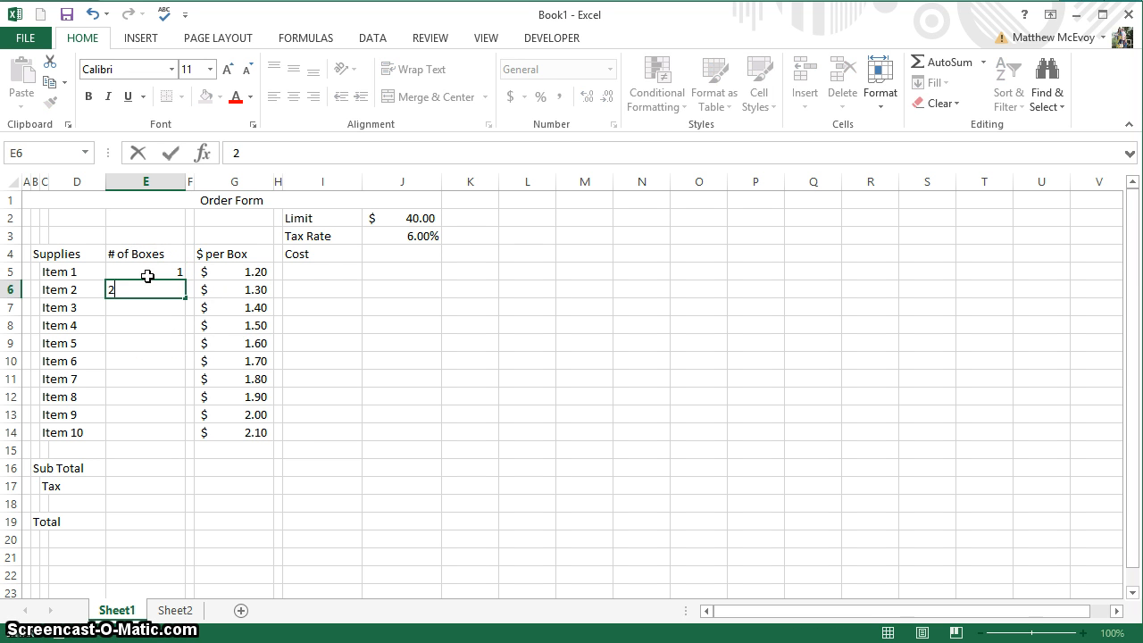
{"action": "key", "text": "Return"}
{"action": "type", "text": "3"}
{"action": "key", "text": "Return"}
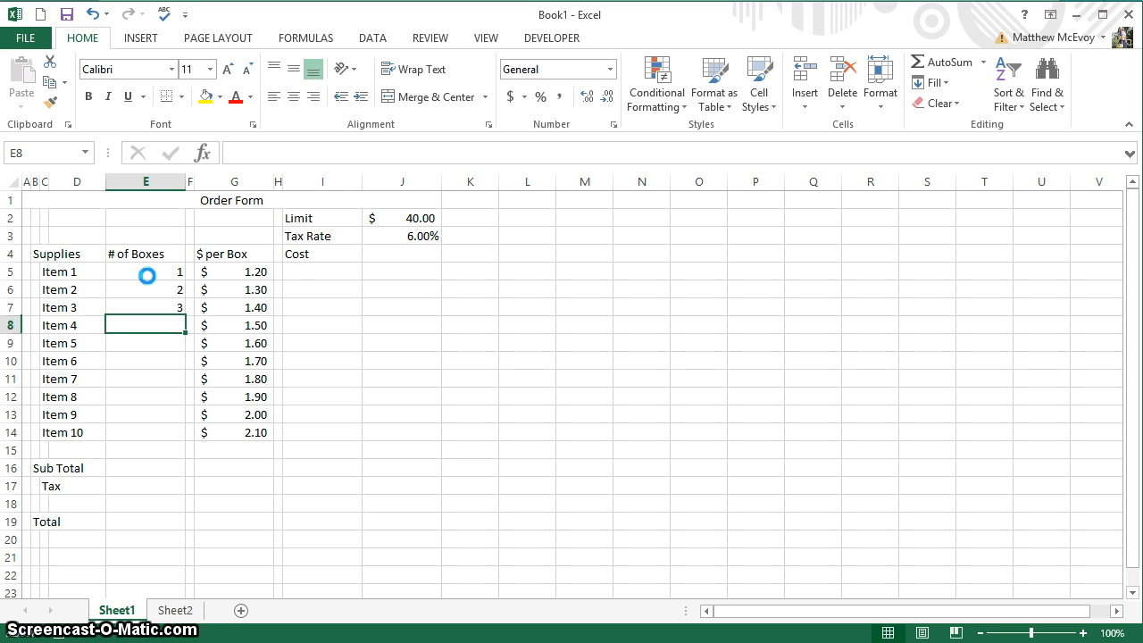
{"action": "type", "text": "4"}
{"action": "key", "text": "Return"}
{"action": "type", "text": "5"}
{"action": "key", "text": "Return"}
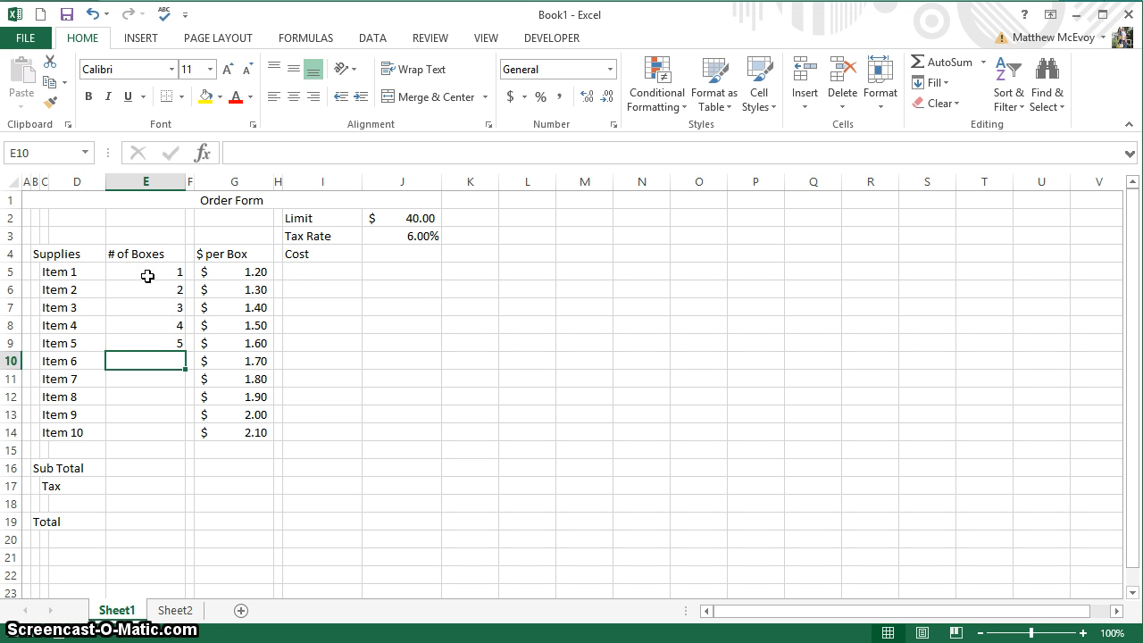
{"action": "left_click_drag", "start_coordinate": [147, 275], "coordinate": [180, 435]}
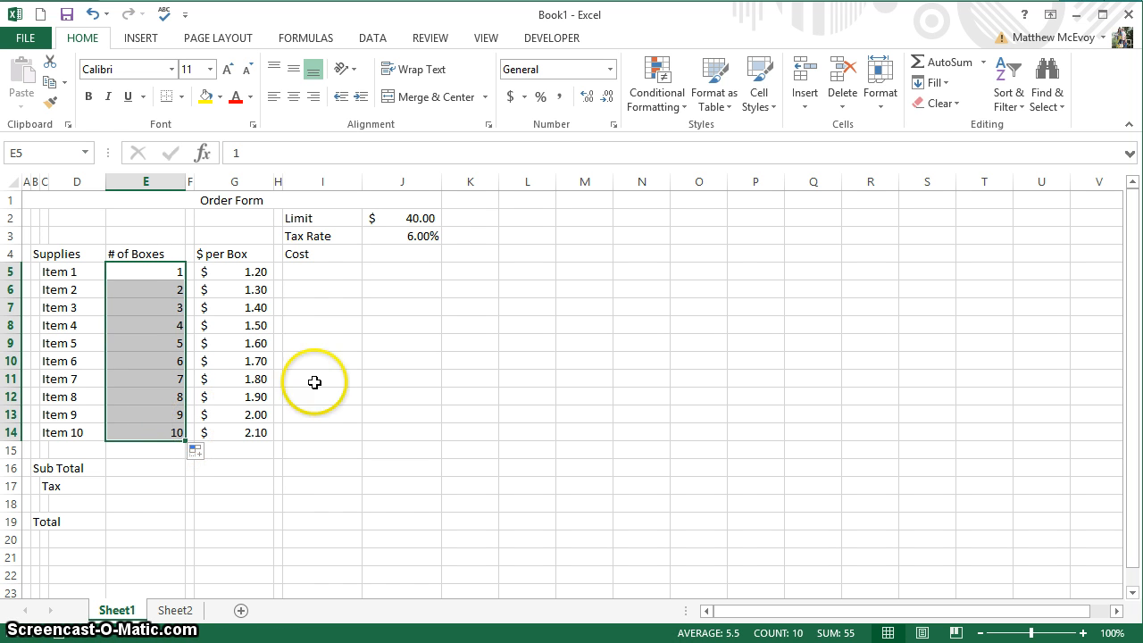
Enter =E5*G5 in I5 and copy it down to I14, giving costs $1.20 to $21.00.
{"action": "left_click", "coordinate": [337, 270]}
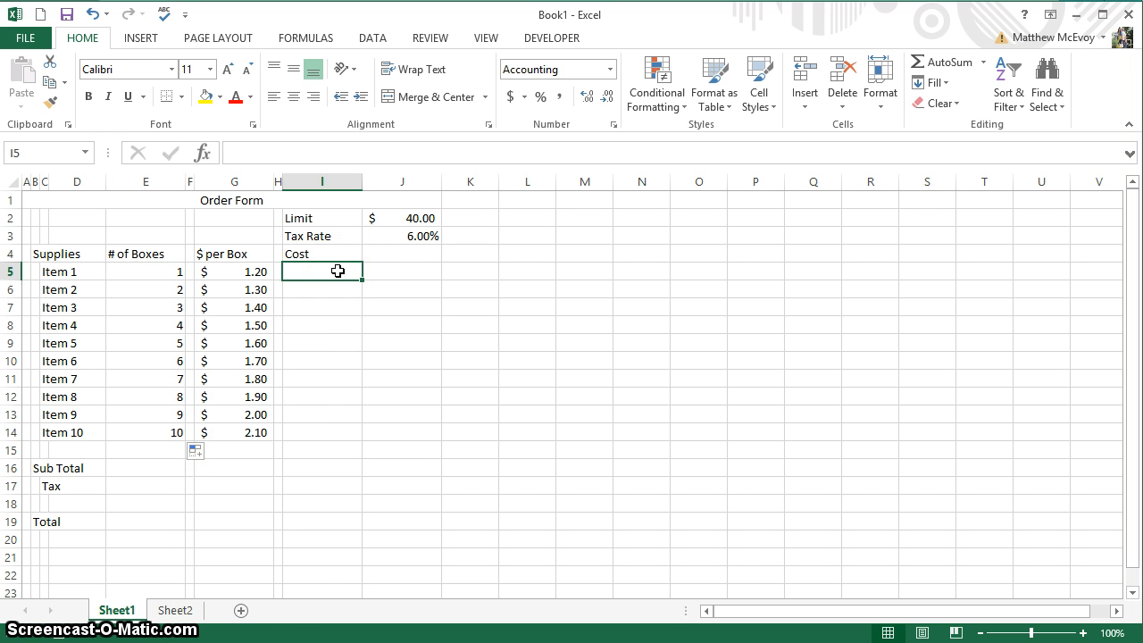
{"action": "type", "text": "="}
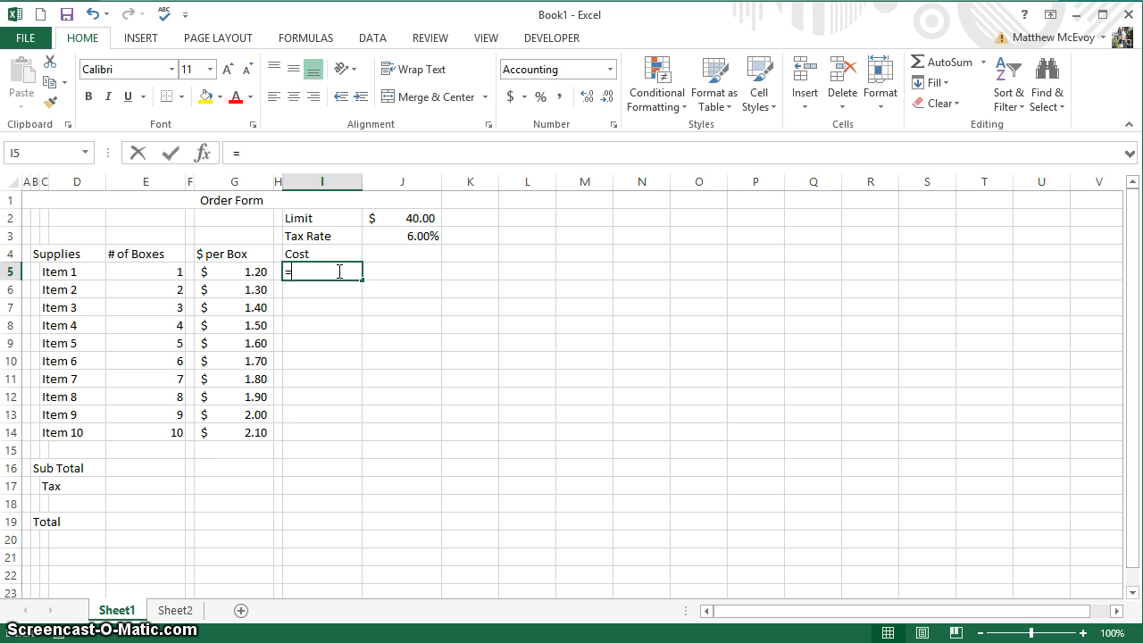
{"action": "key", "text": "Left"}
{"action": "key", "text": "Left"}
{"action": "key", "text": "Left"}
{"action": "key", "text": "Left"}
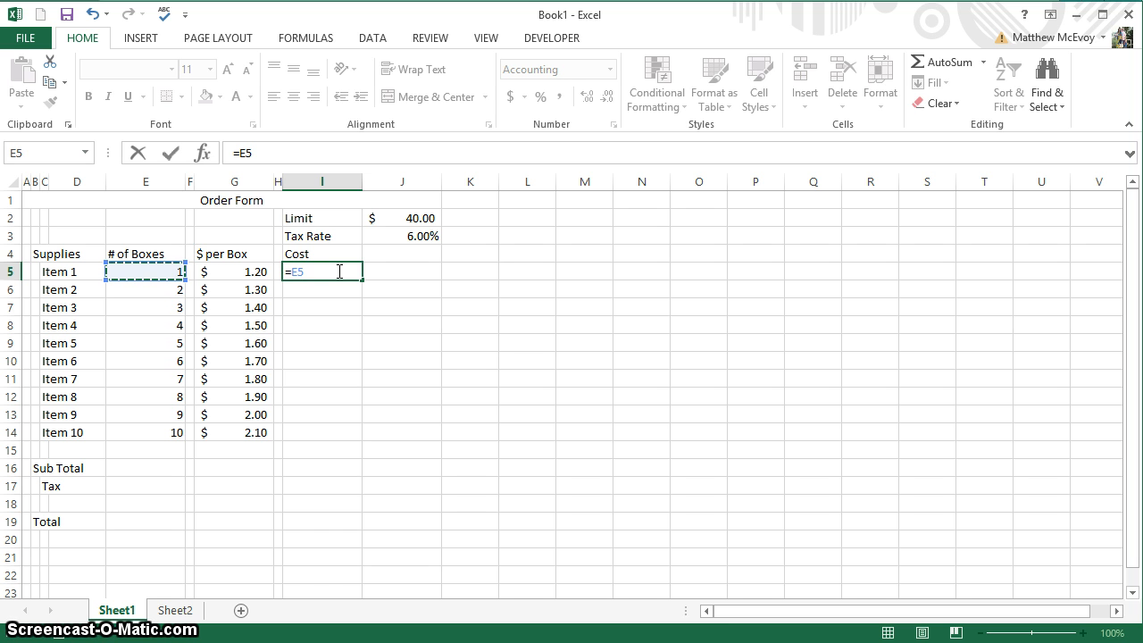
{"action": "type", "text": "*"}
{"action": "key", "text": "Left"}
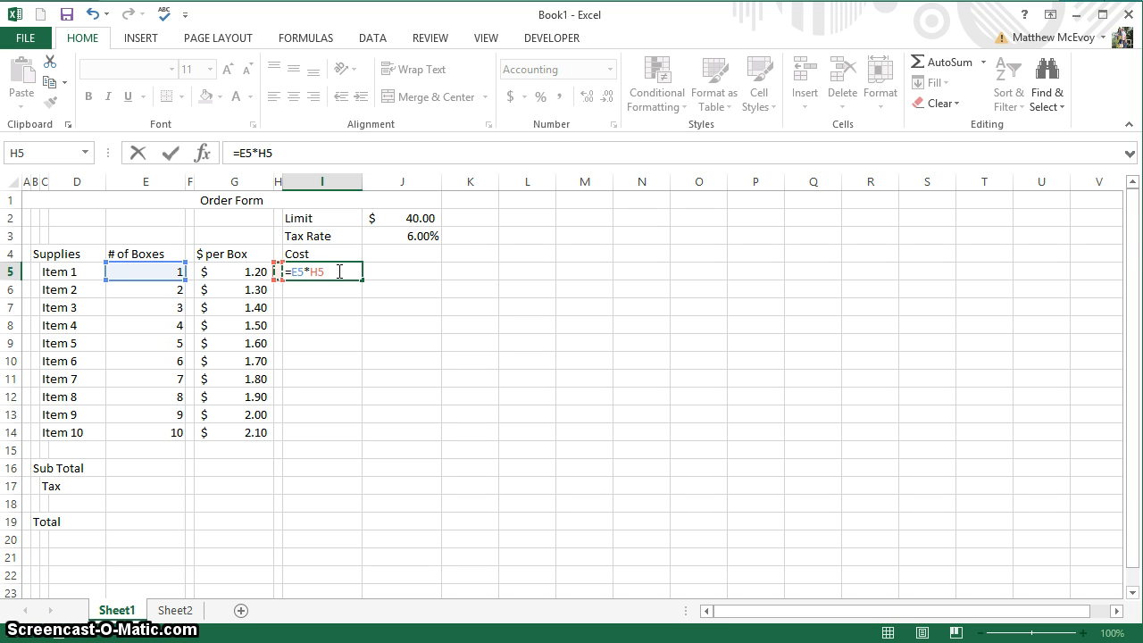
{"action": "key", "text": "Left"}
{"action": "key", "text": "Return"}
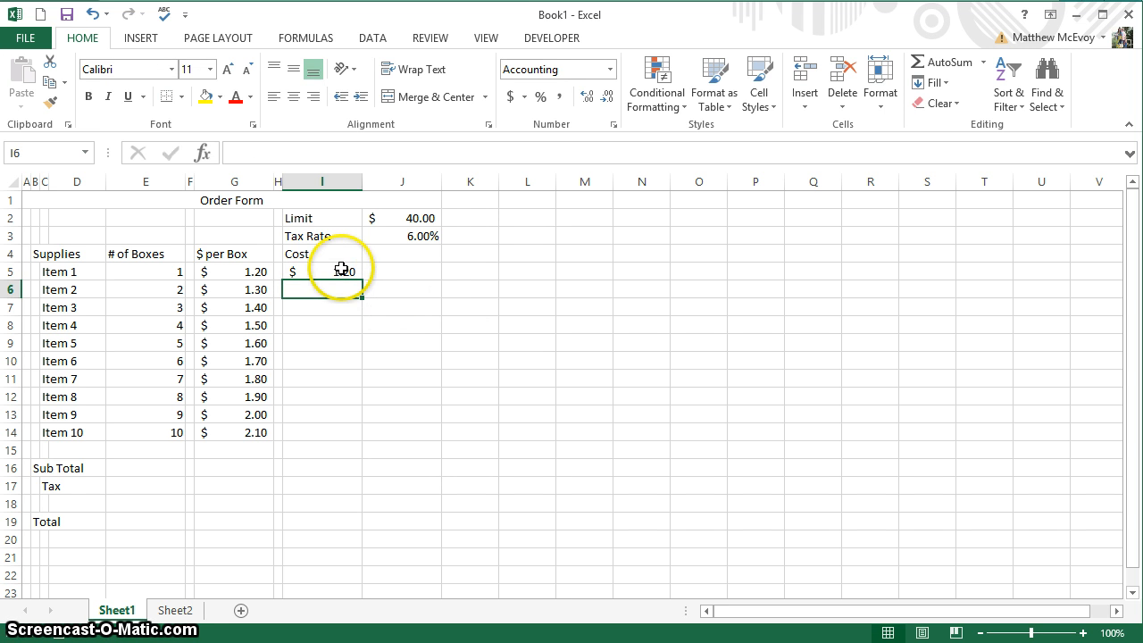
{"action": "left_click", "coordinate": [341, 268]}
{"action": "left_click_drag", "start_coordinate": [363, 279], "coordinate": [358, 436]}
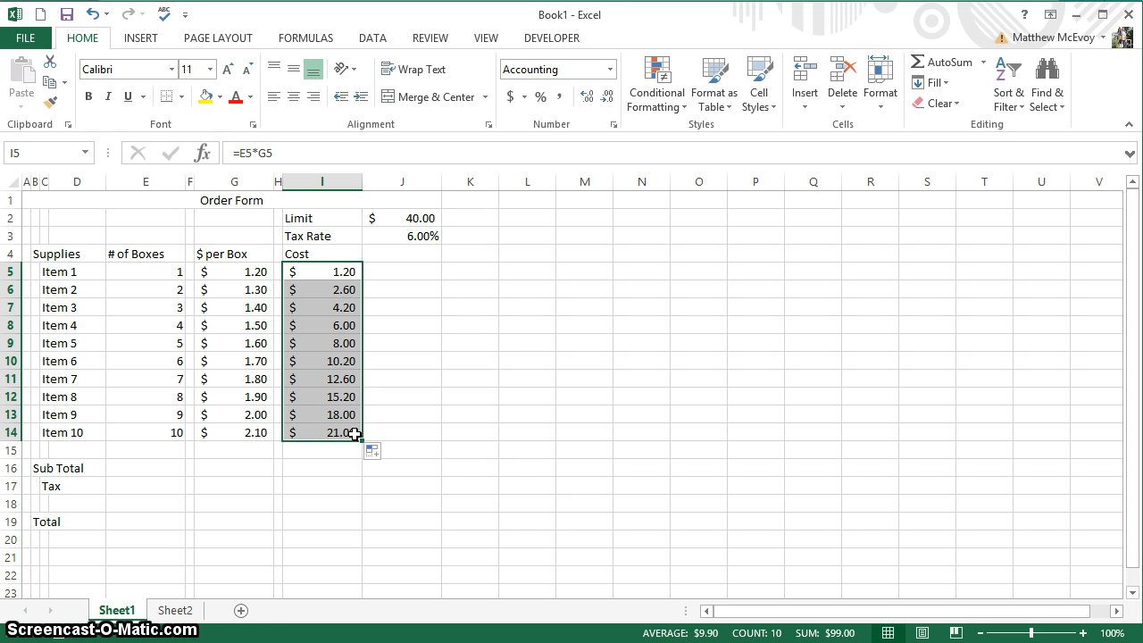
{"action": "left_click", "coordinate": [338, 468]}
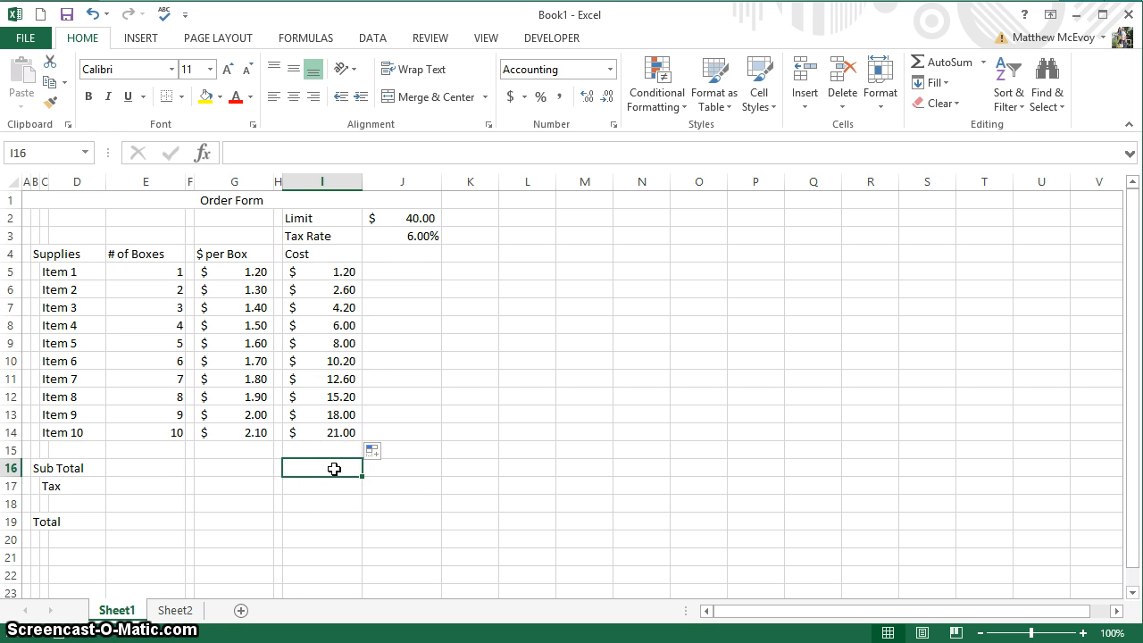
Sum the costs I5:I14 into the Sub Total, $99.00.
{"action": "type", "text": "="}
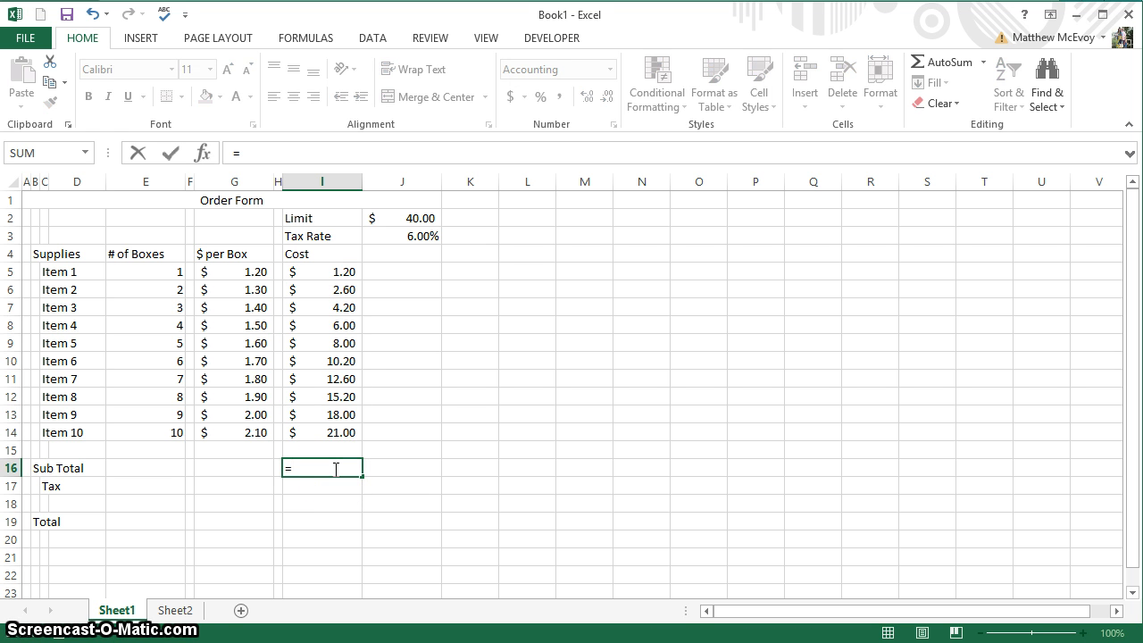
{"action": "type", "text": "sum"}
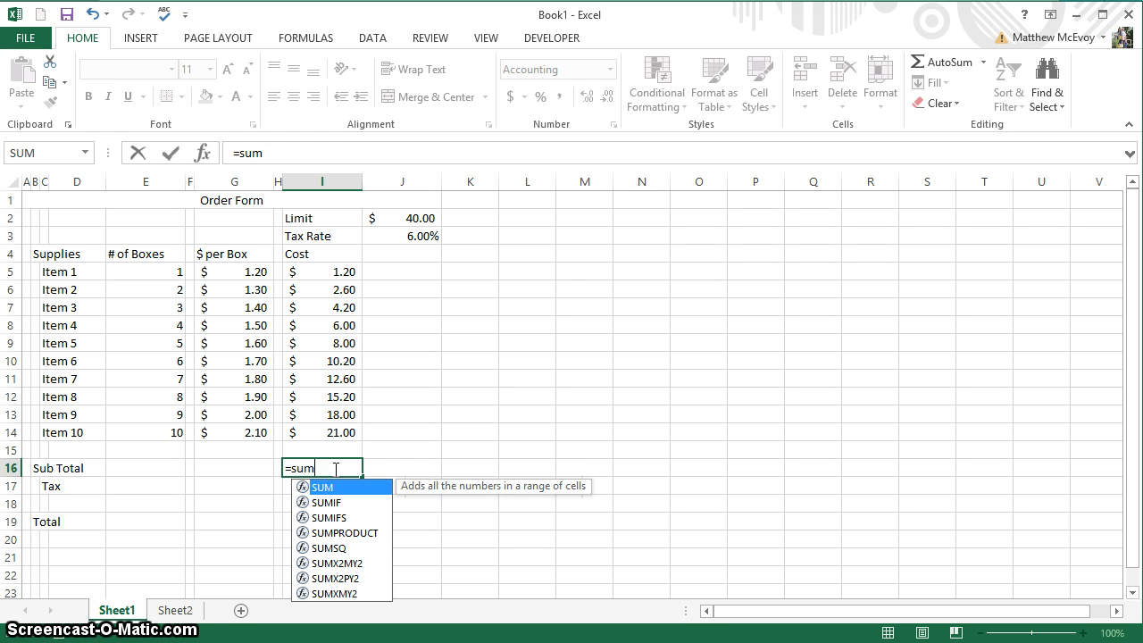
{"action": "key", "text": "Tab"}
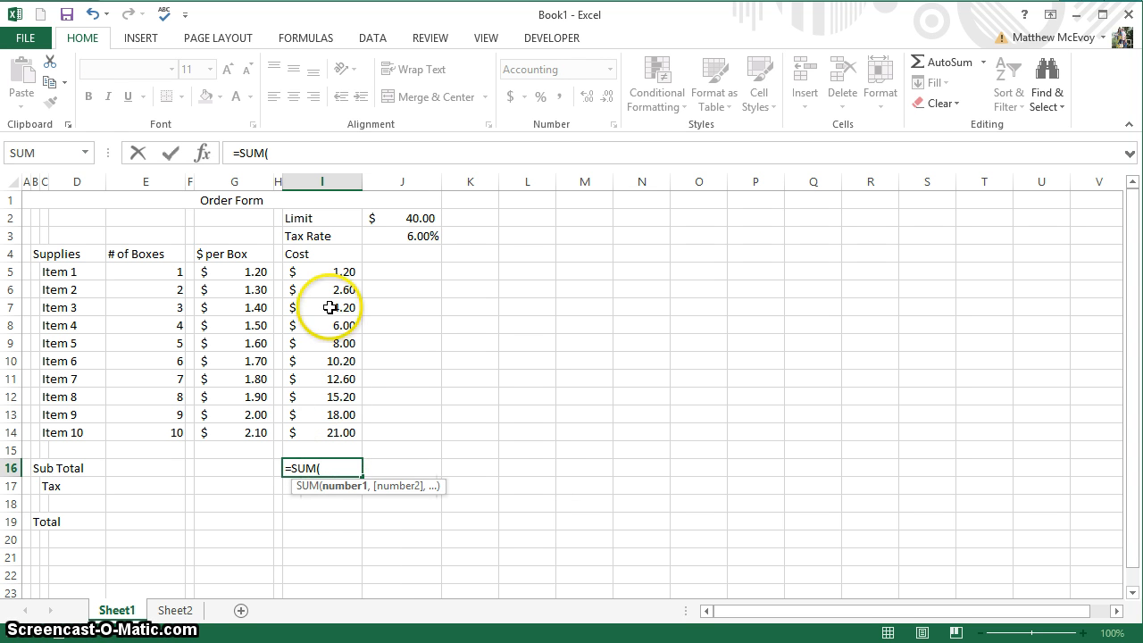
{"action": "left_click", "coordinate": [331, 272]}
{"action": "left_click_drag", "start_coordinate": [330, 271], "coordinate": [331, 427]}
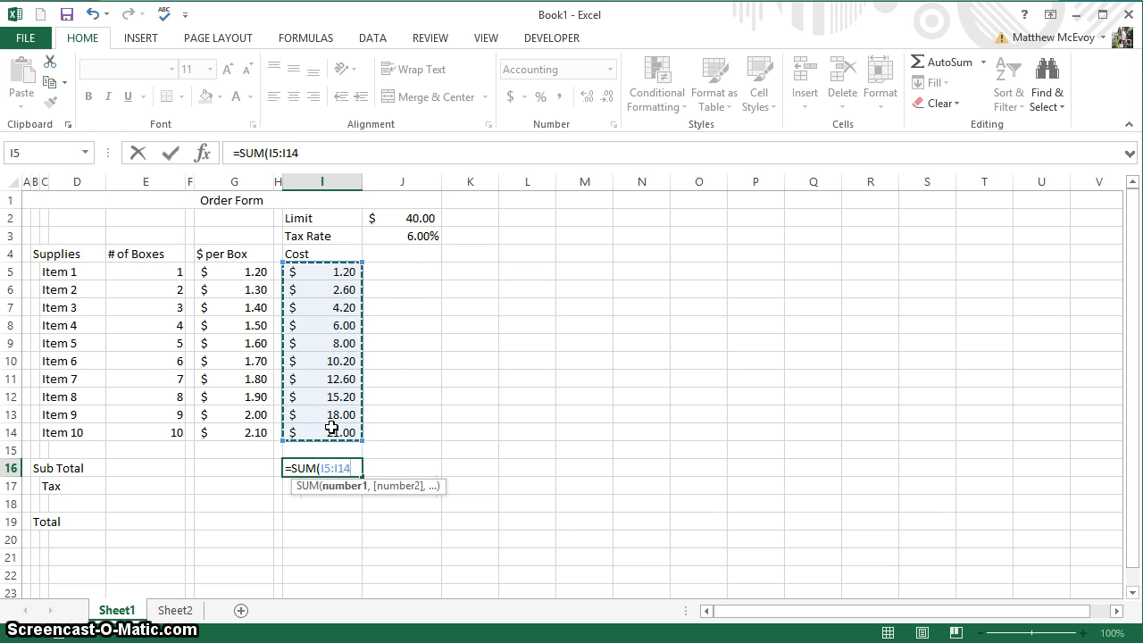
{"action": "key", "text": "Return"}
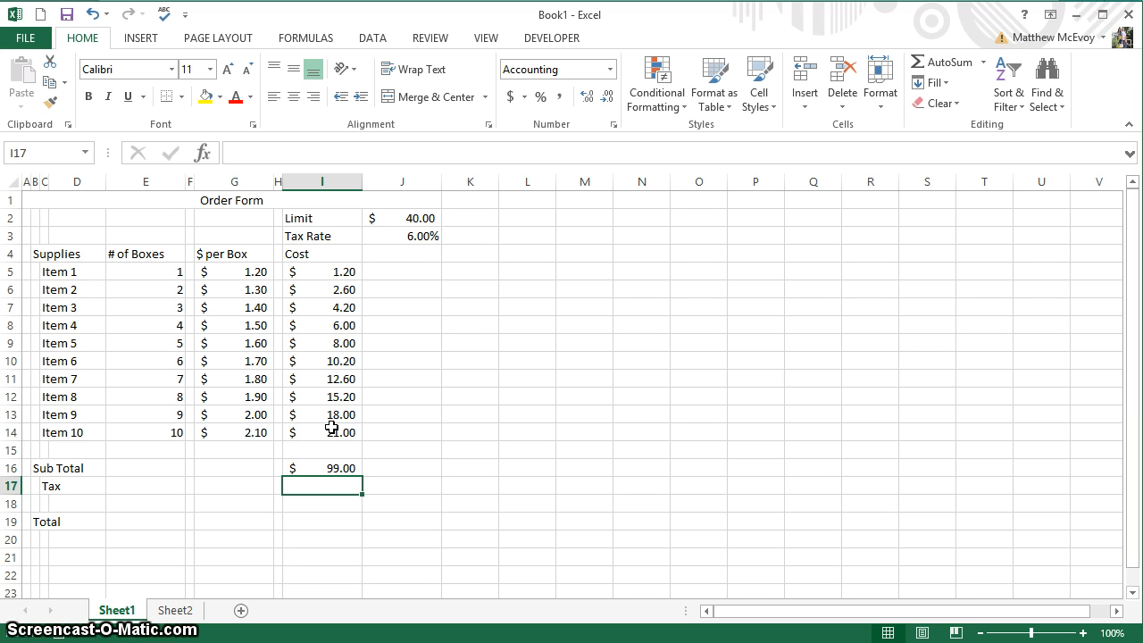
Calculate Tax in I17 as =I16*J3, giving $5.94.
{"action": "type", "text": "="}
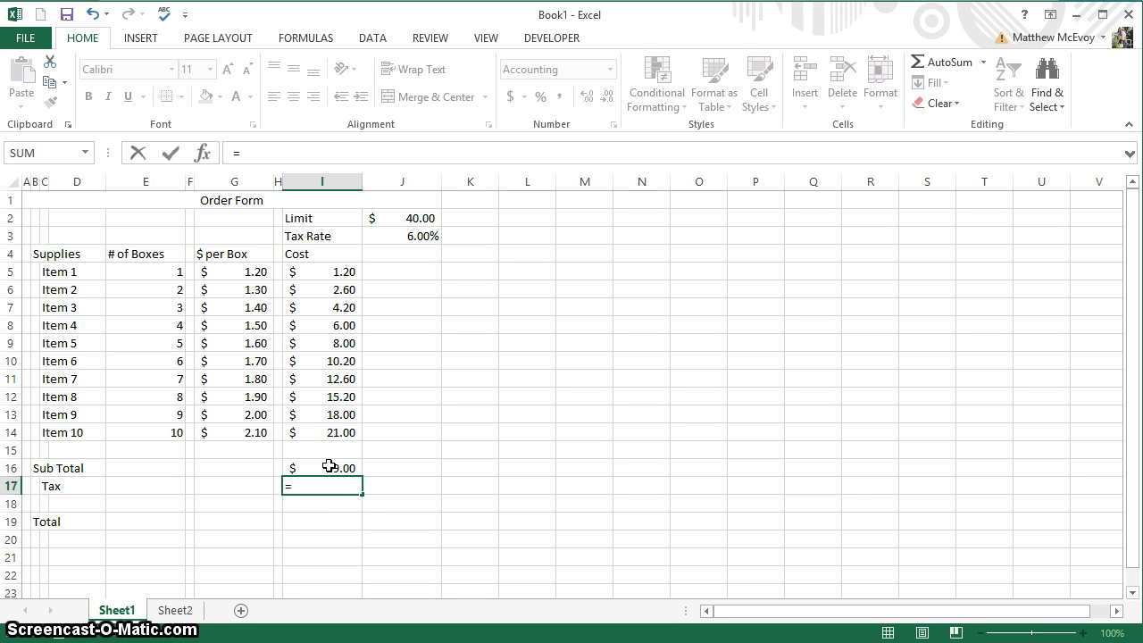
{"action": "left_click", "coordinate": [330, 465]}
{"action": "type", "text": "*"}
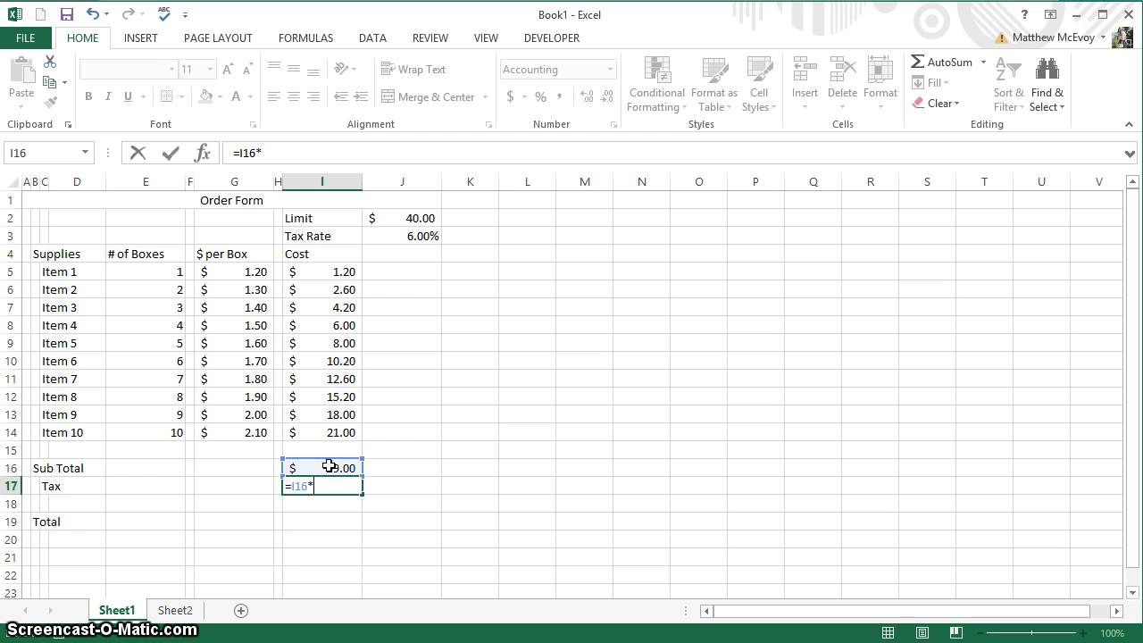
{"action": "left_click", "coordinate": [392, 236]}
{"action": "key", "text": "Return"}
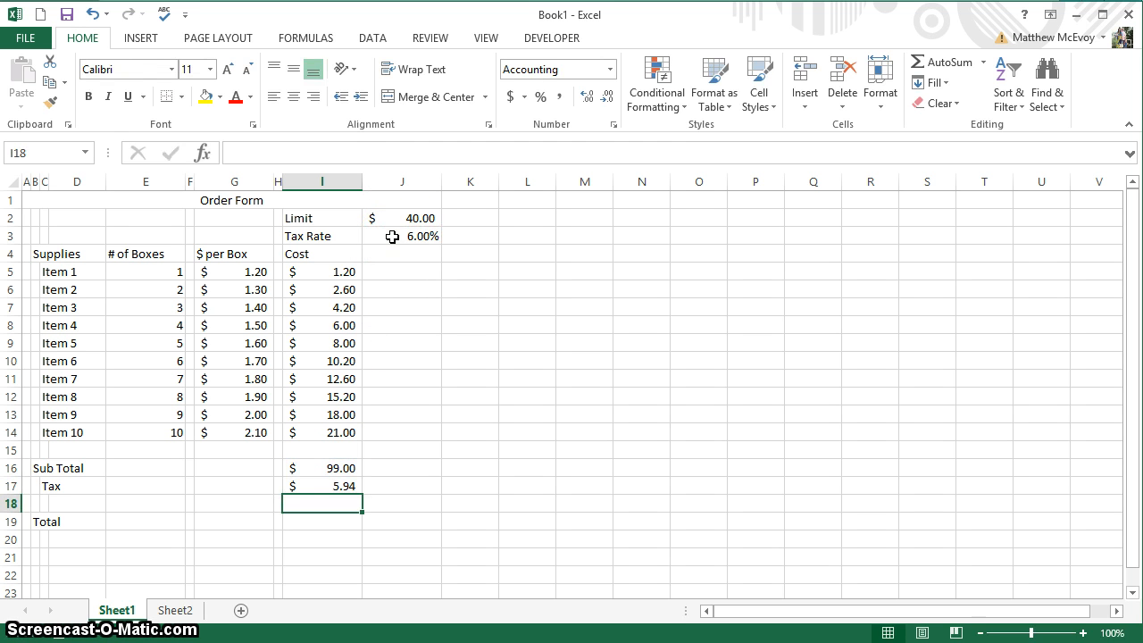
Compute the Total in I19 as SUM(I16:I17), giving $104.94.
{"action": "key", "text": "Down"}
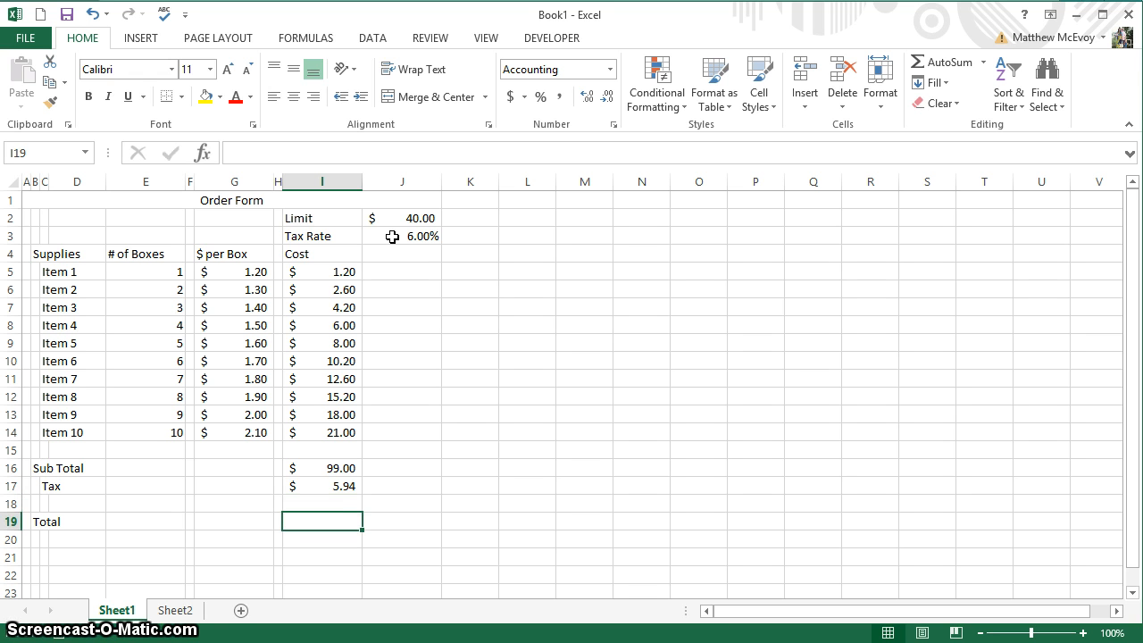
{"action": "type", "text": "+"}
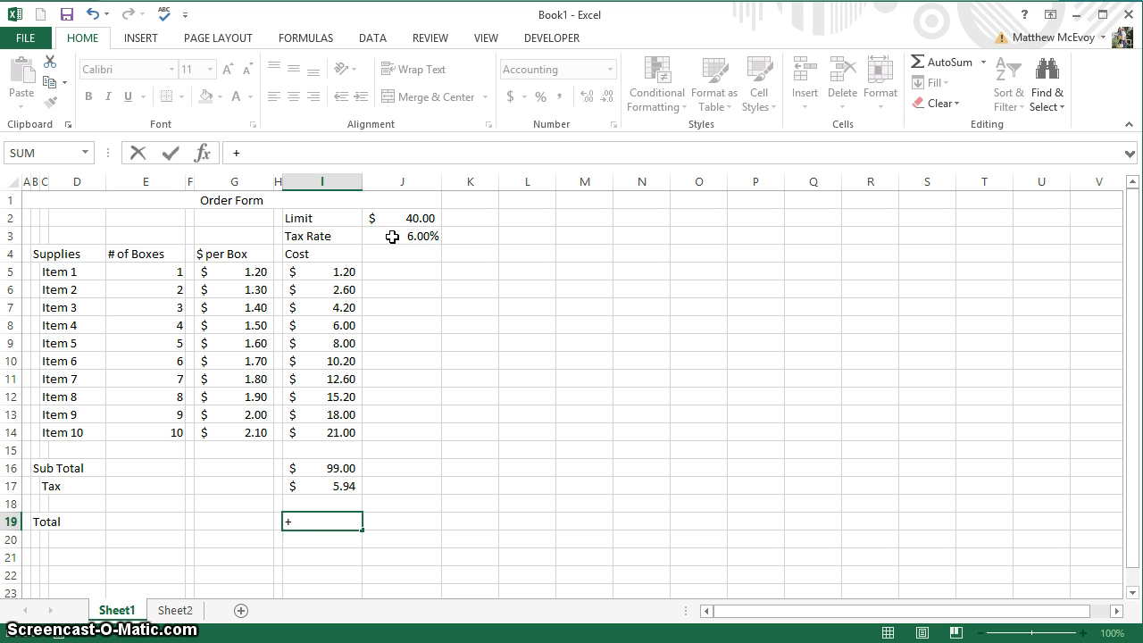
{"action": "type", "text": "sum"}
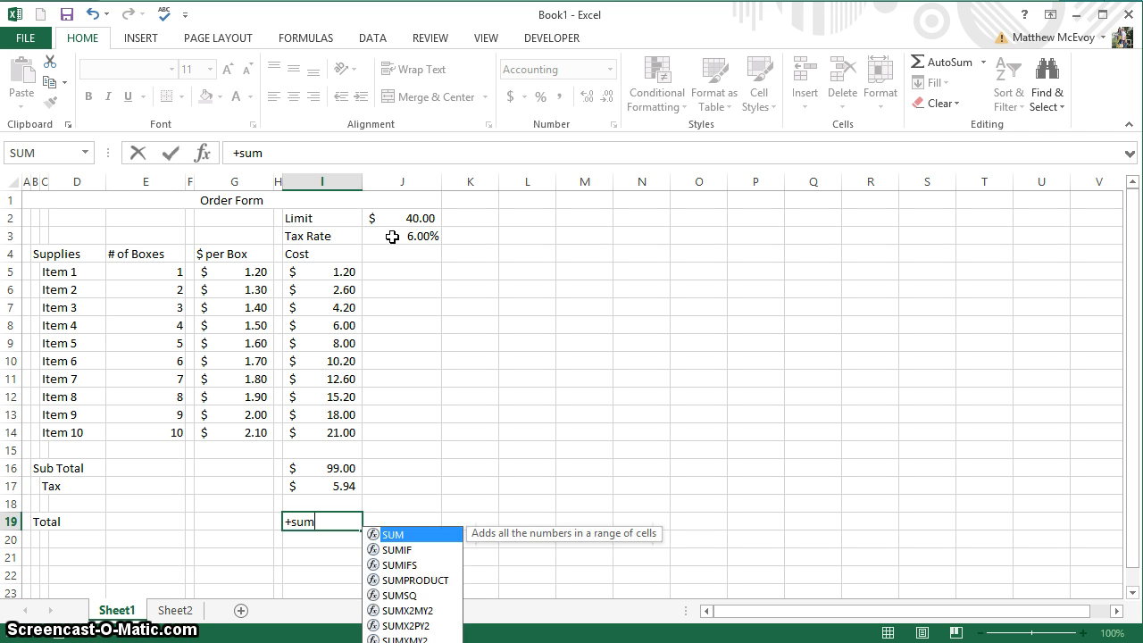
{"action": "key", "text": "Tab"}
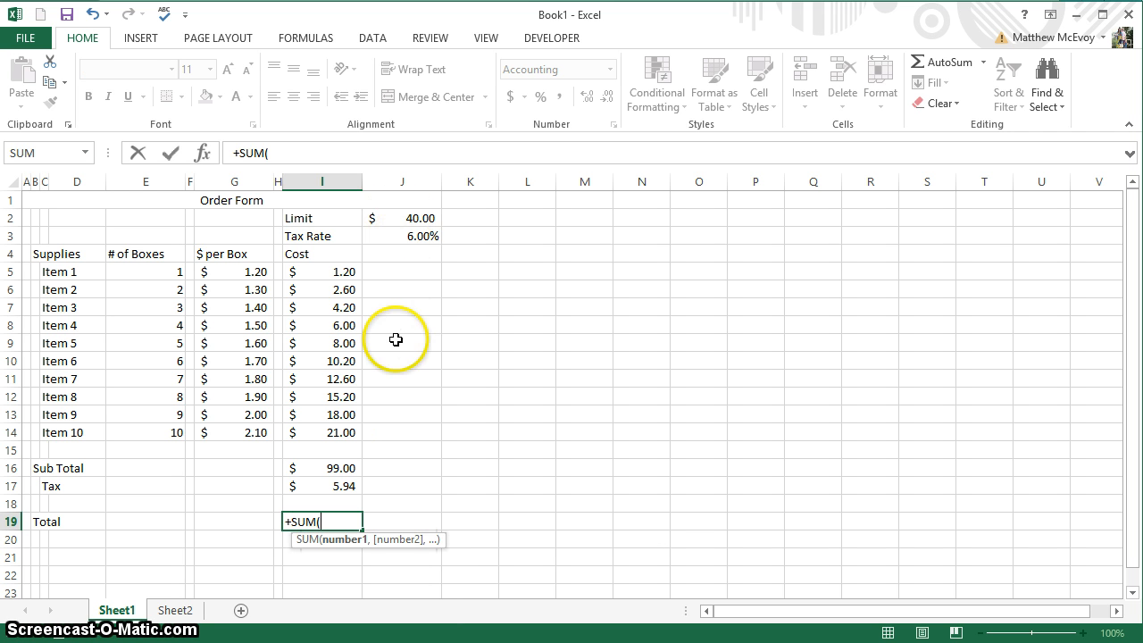
{"action": "left_click_drag", "start_coordinate": [329, 470], "coordinate": [331, 489]}
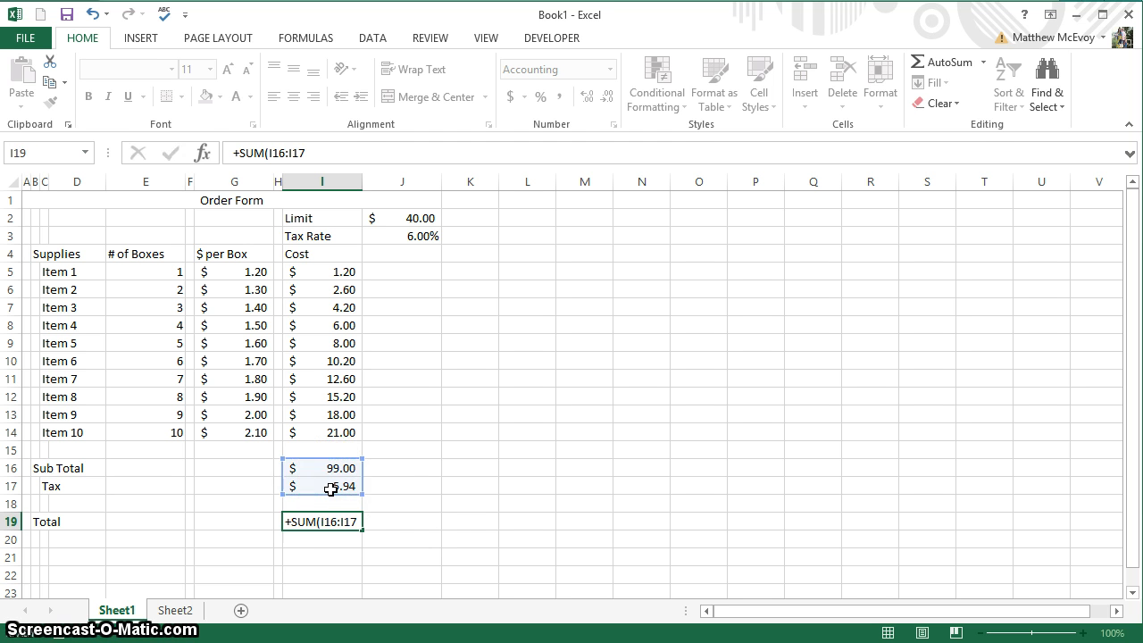
{"action": "key", "text": "Return"}
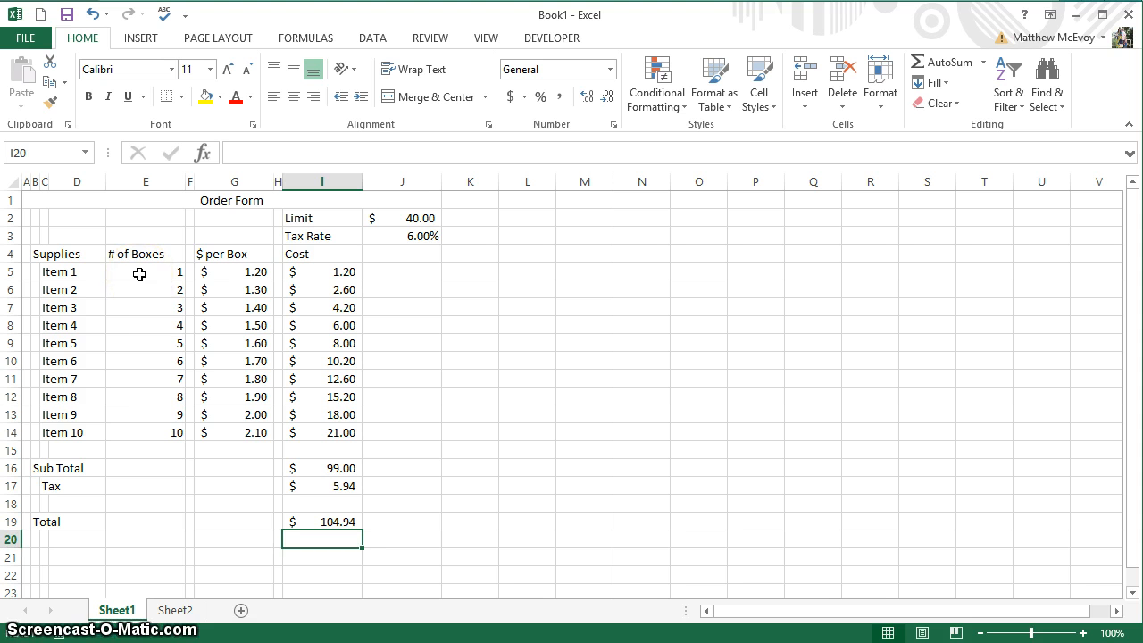
Center the box counts in E5:E14 and the column headings in E4:I4.
{"action": "left_click_drag", "start_coordinate": [138, 273], "coordinate": [153, 435]}
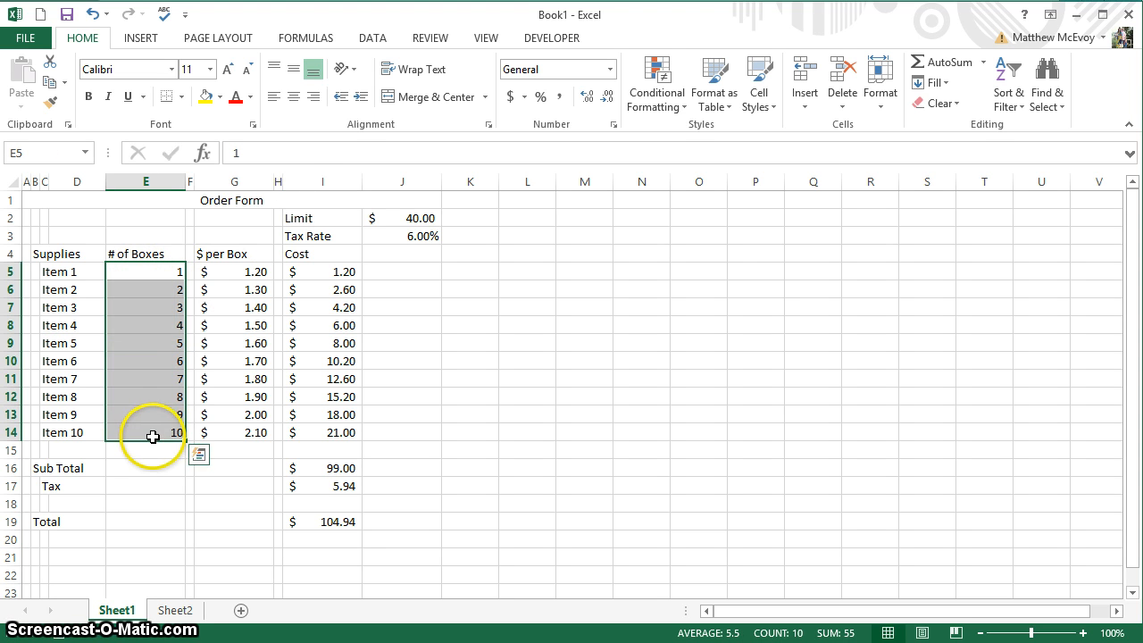
{"action": "left_click", "coordinate": [300, 104]}
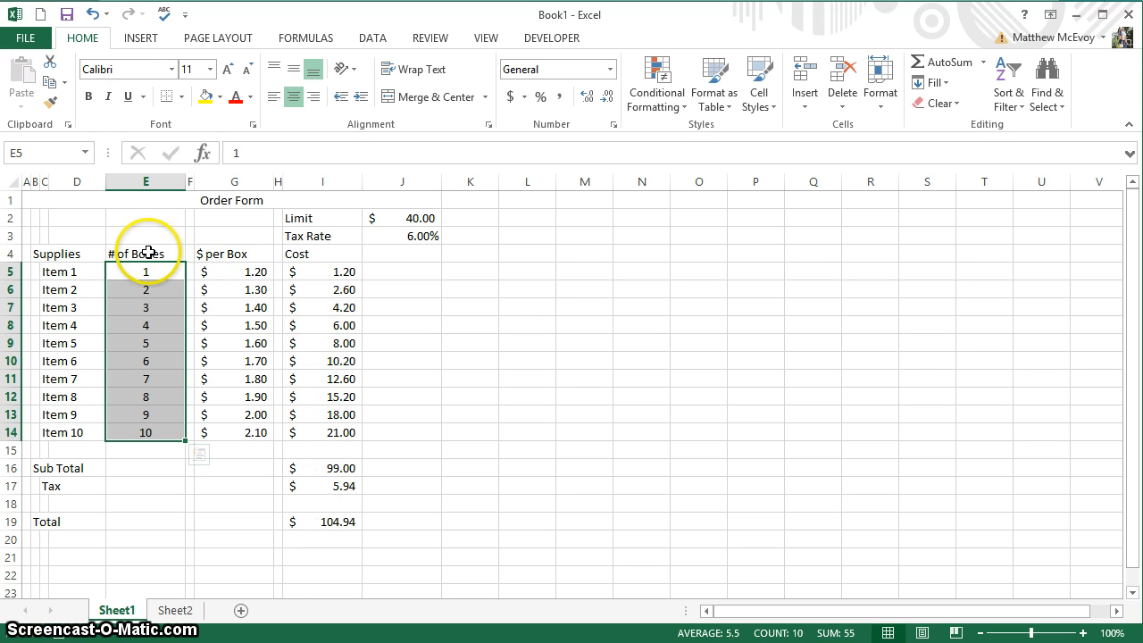
{"action": "left_click_drag", "start_coordinate": [155, 254], "coordinate": [310, 250]}
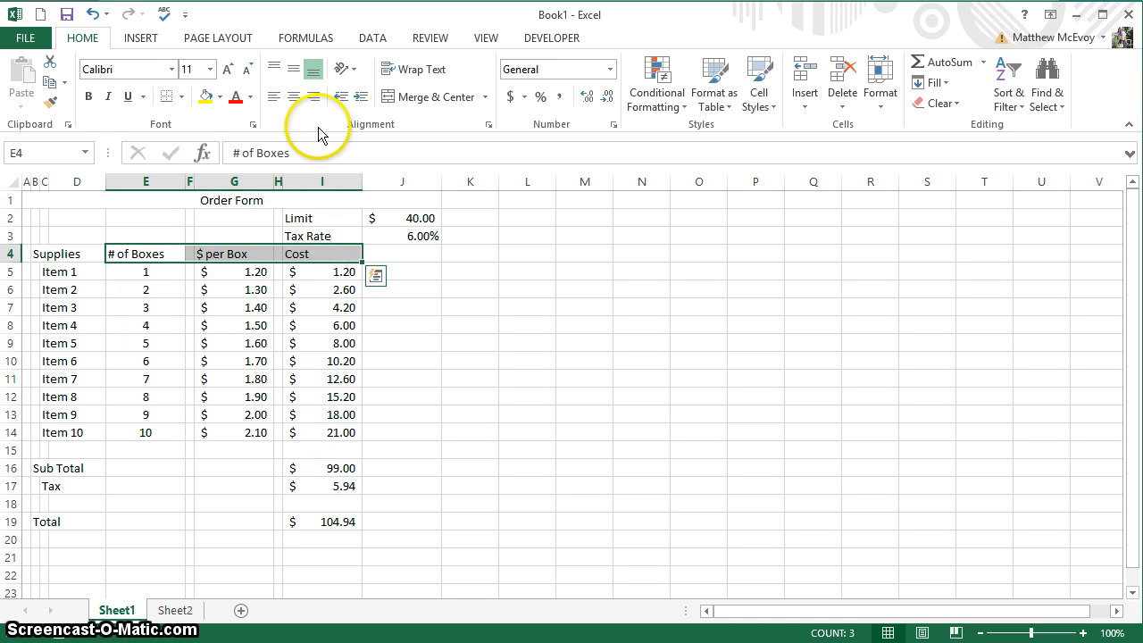
{"action": "left_click", "coordinate": [301, 102]}
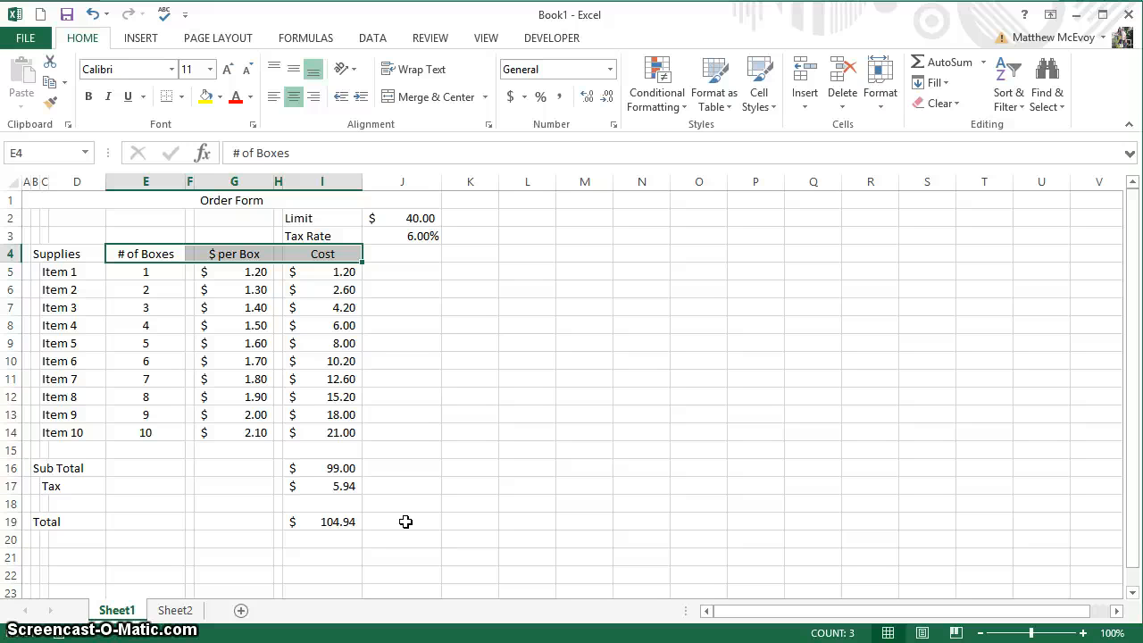
{"action": "left_click", "coordinate": [326, 522]}
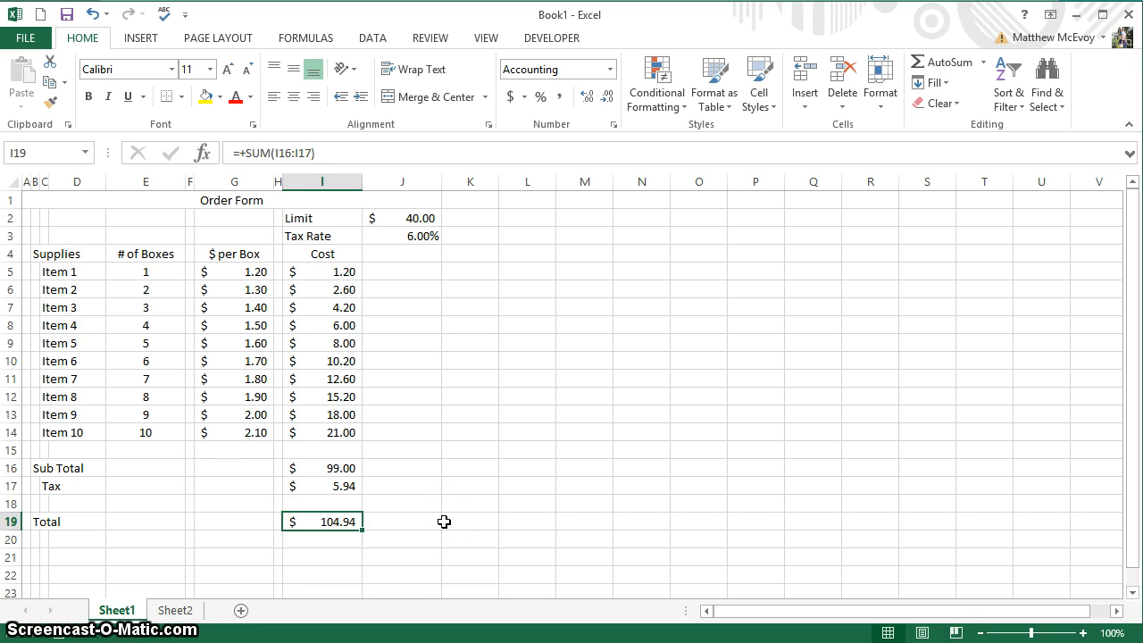
Begin the I19 formula as =IF(J2<I16+I17, testing the Limit against subtotal plus tax.
{"action": "type", "text": "="}
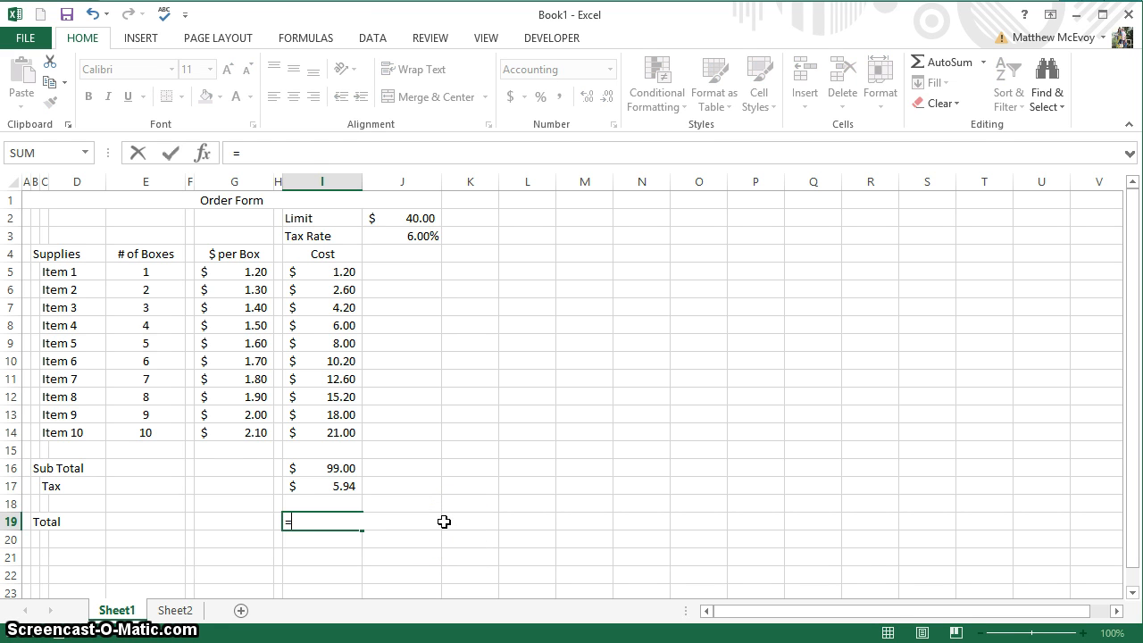
{"action": "type", "text": "if"}
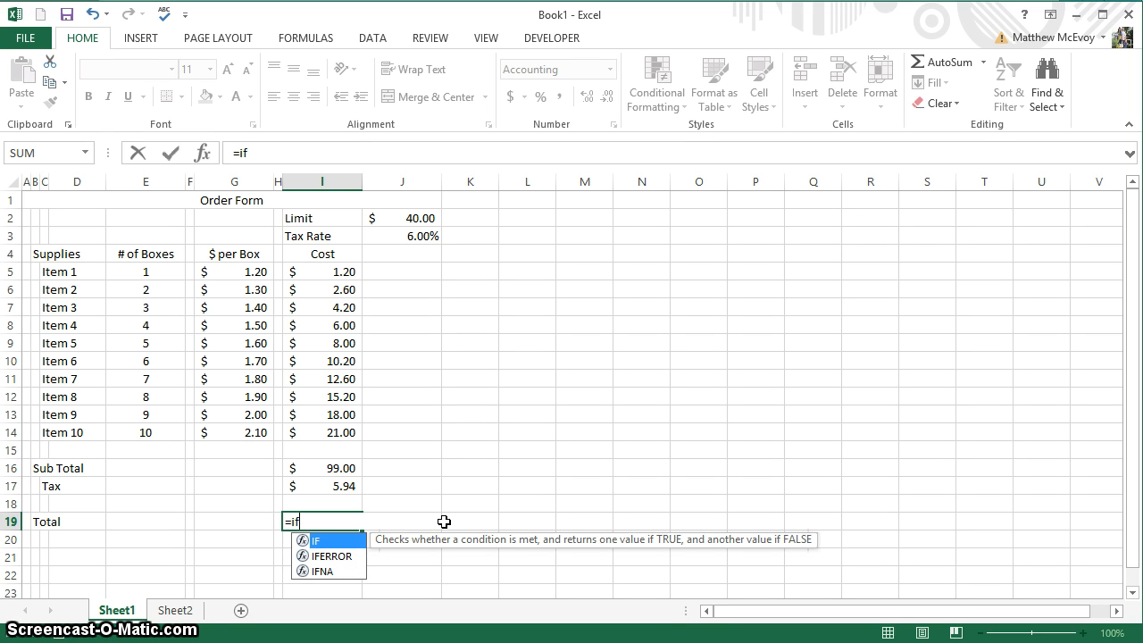
{"action": "key", "text": "Tab"}
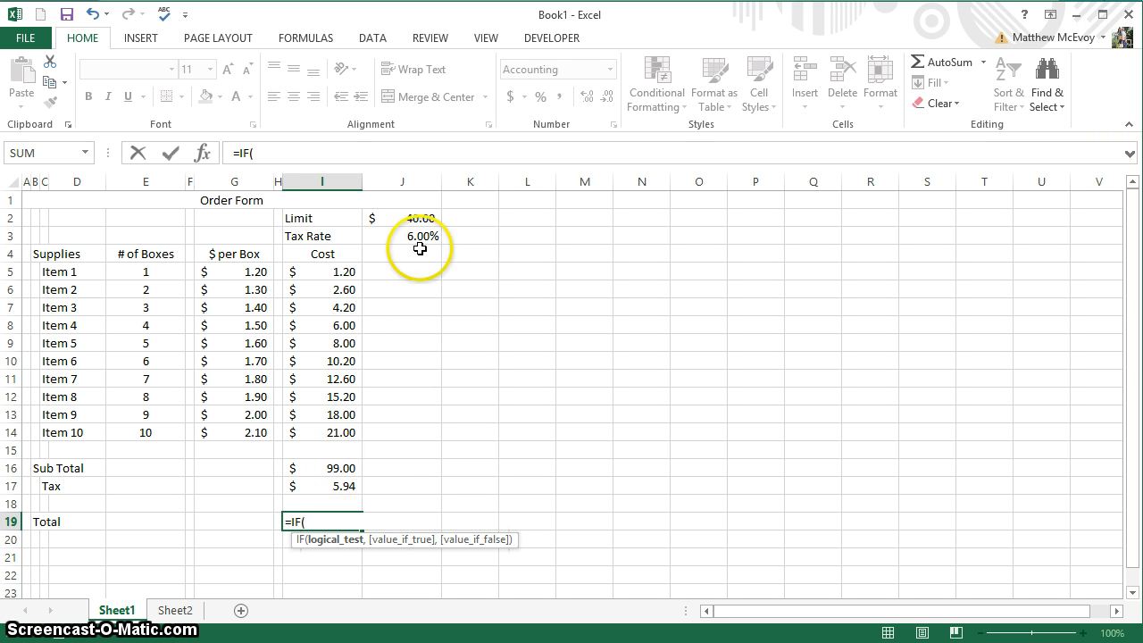
{"action": "left_click", "coordinate": [417, 218]}
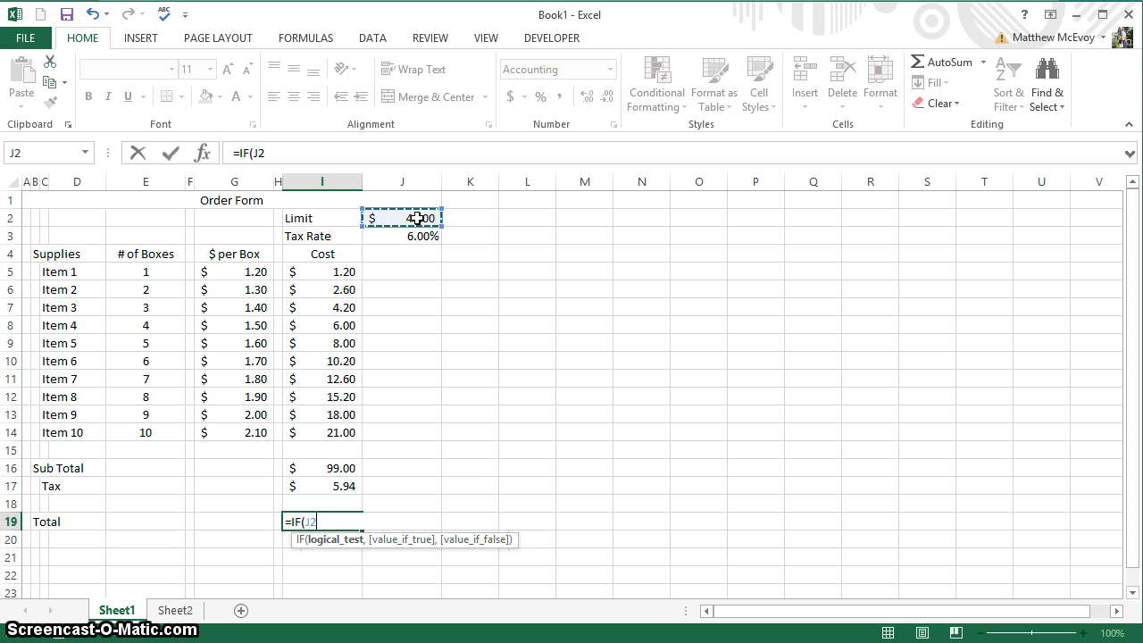
{"action": "type", "text": "<"}
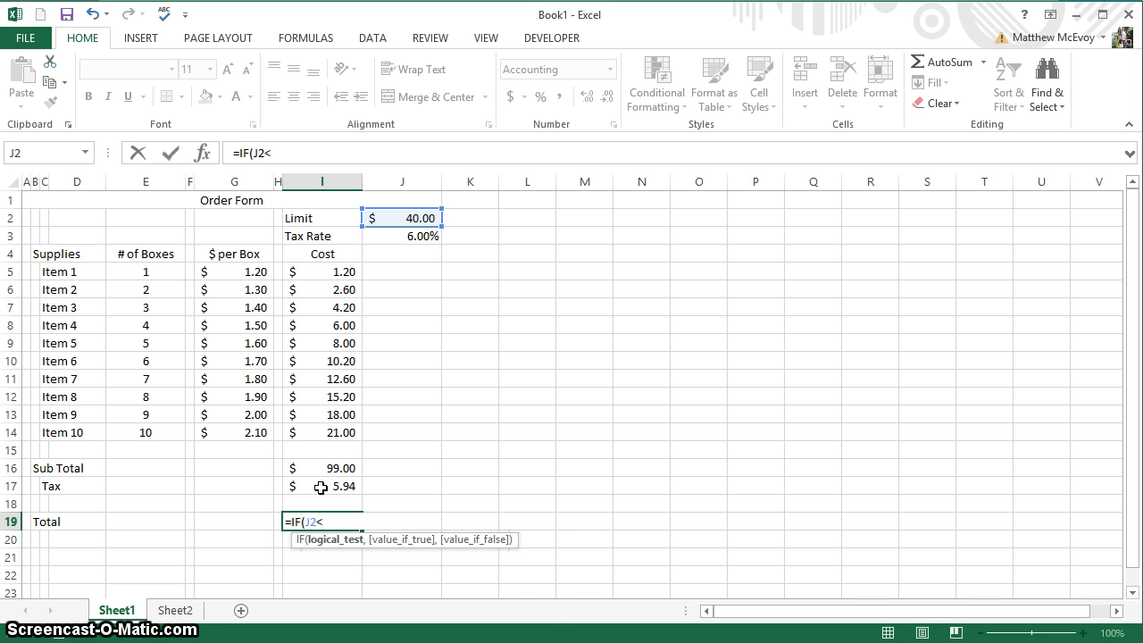
{"action": "type", "text": "I"}
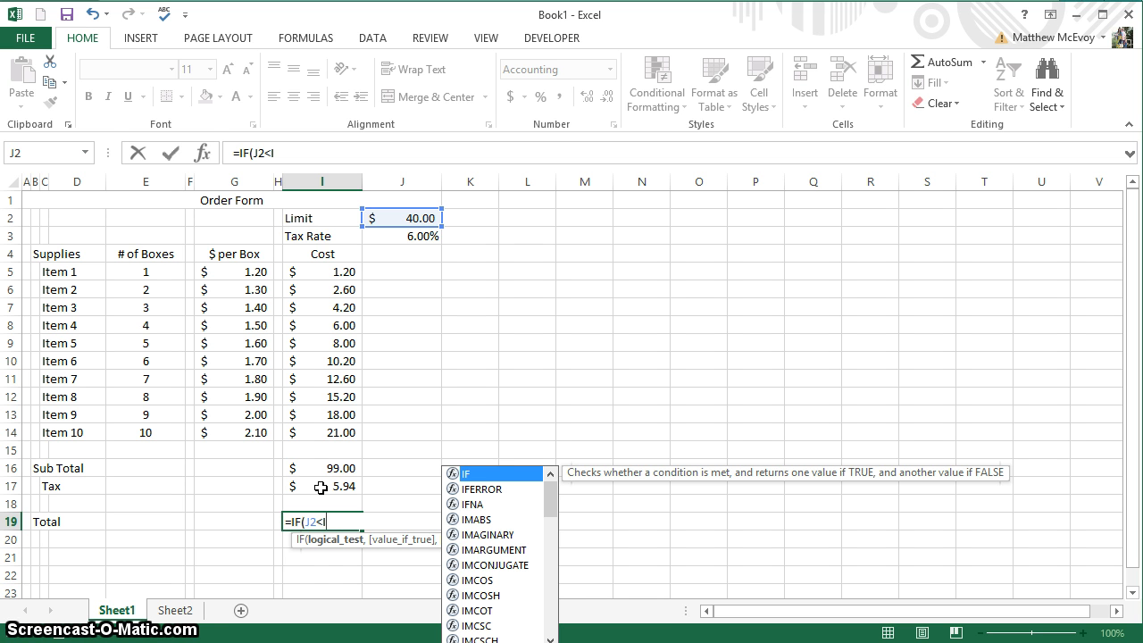
{"action": "type", "text": "16"}
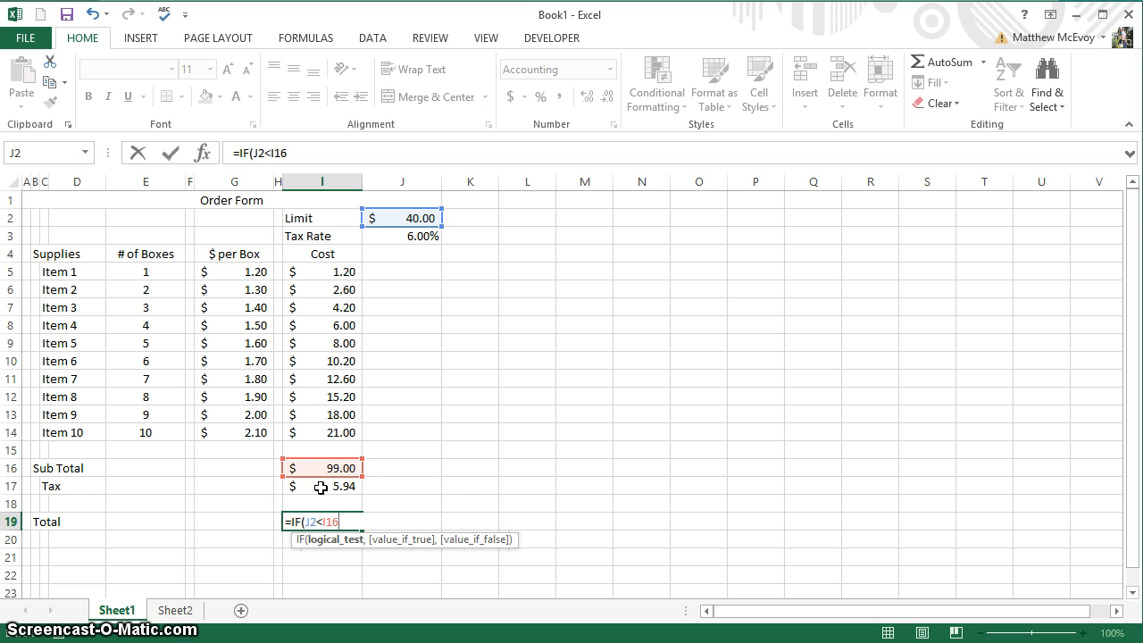
{"action": "type", "text": "+"}
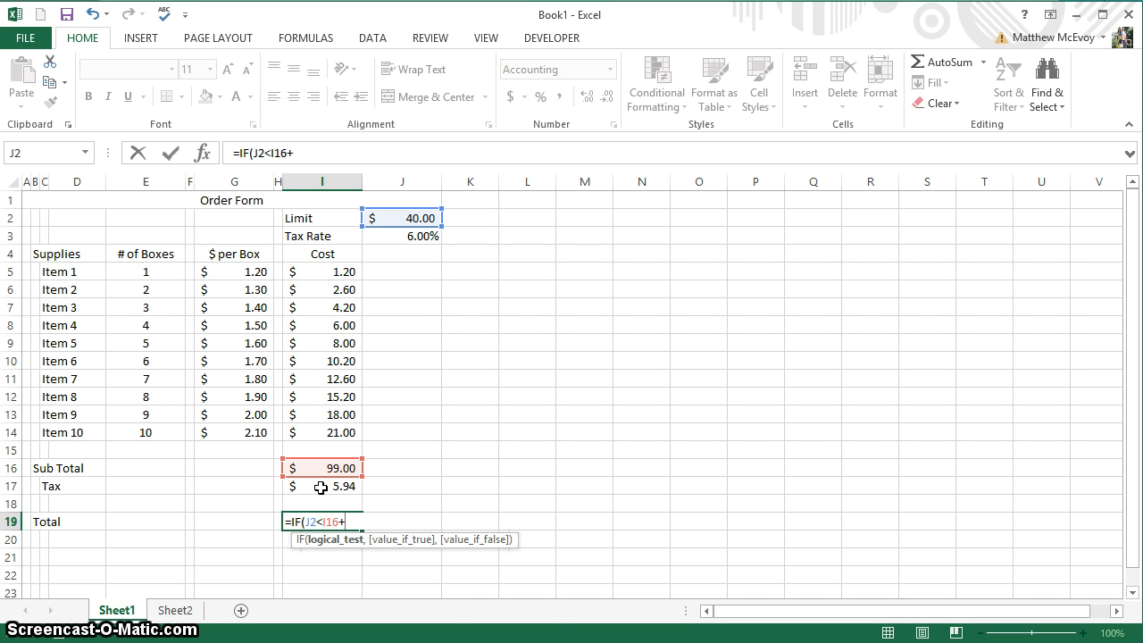
{"action": "type", "text": "I"}
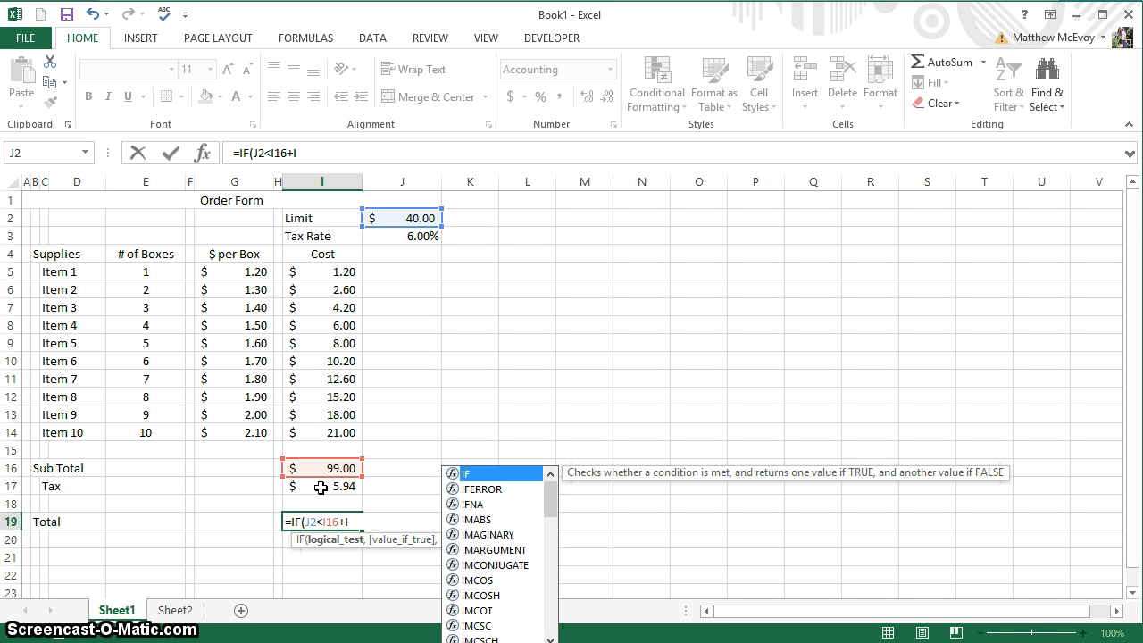
{"action": "type", "text": "17"}
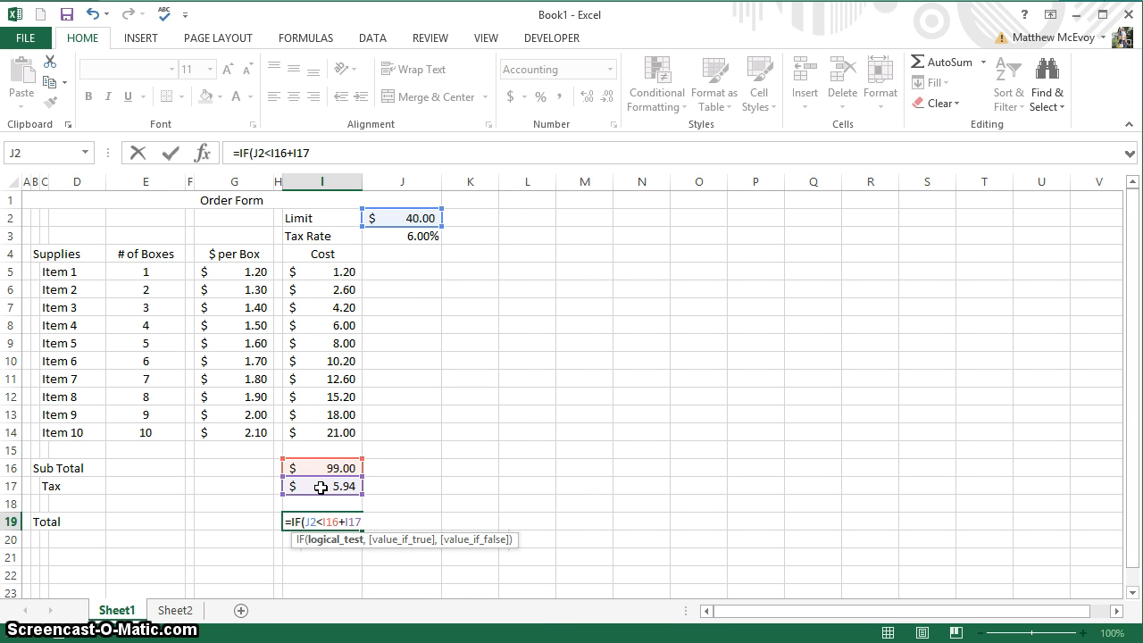
{"action": "type", "text": ","}
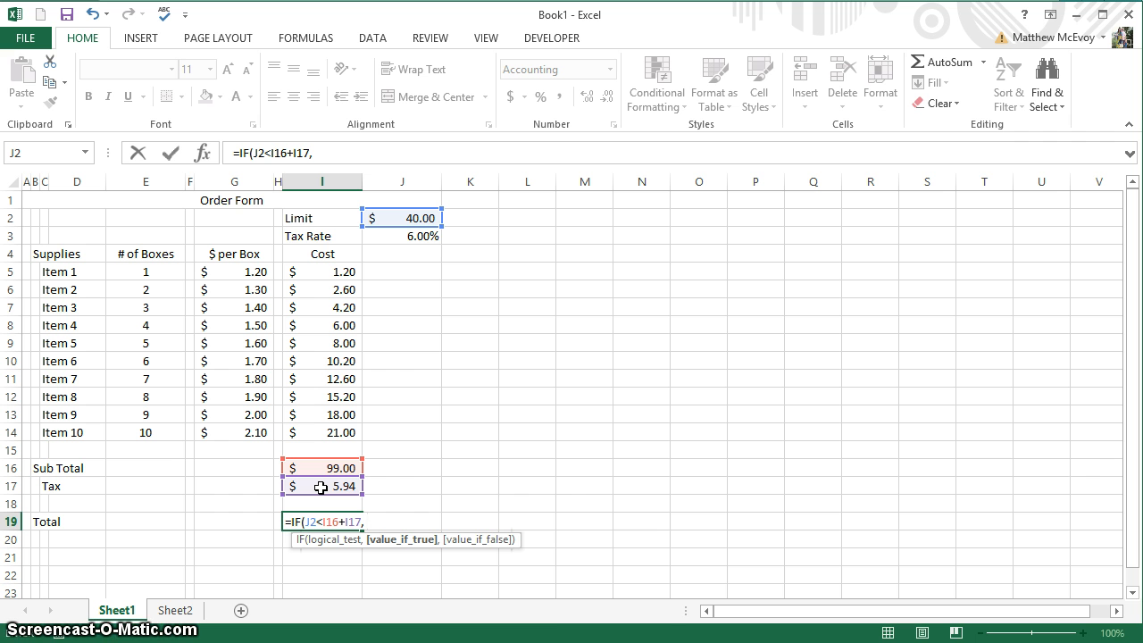
Complete I19 as =IF(J2<I16+I17, I16+I17, "Over Limit by"), still showing $104.94.
{"action": "type", "text": "i16"}
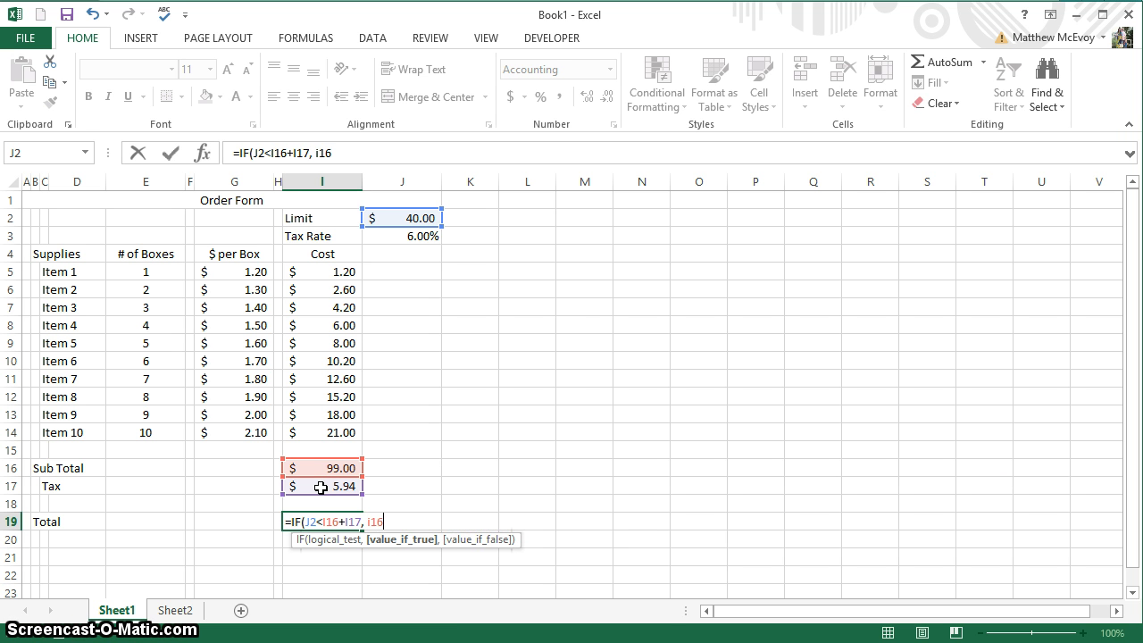
{"action": "type", "text": "+i"}
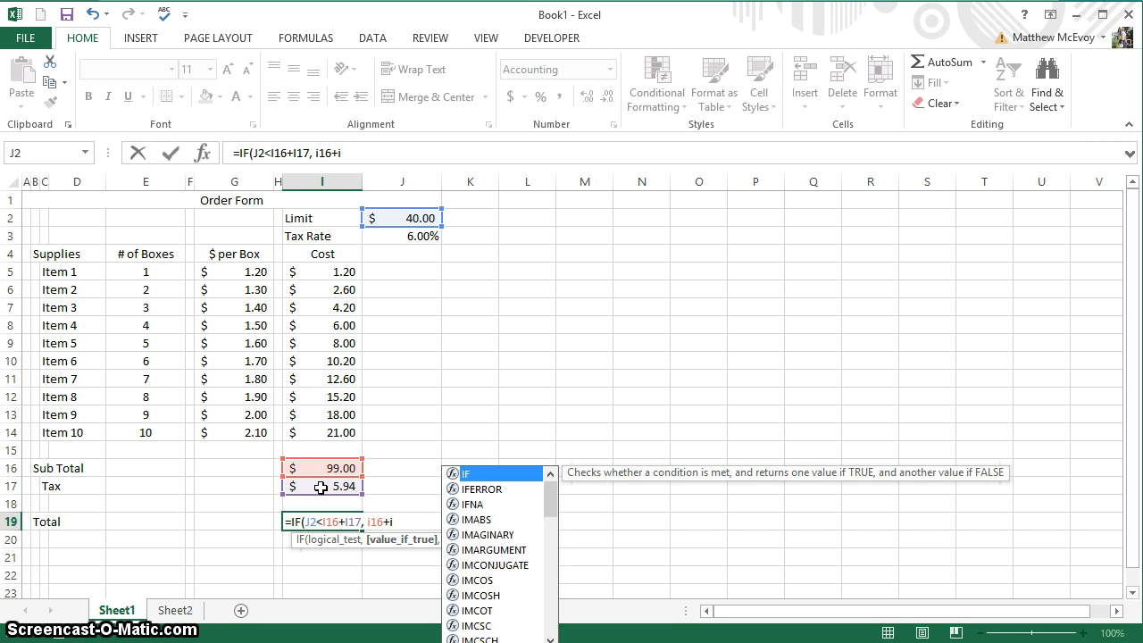
{"action": "type", "text": "17"}
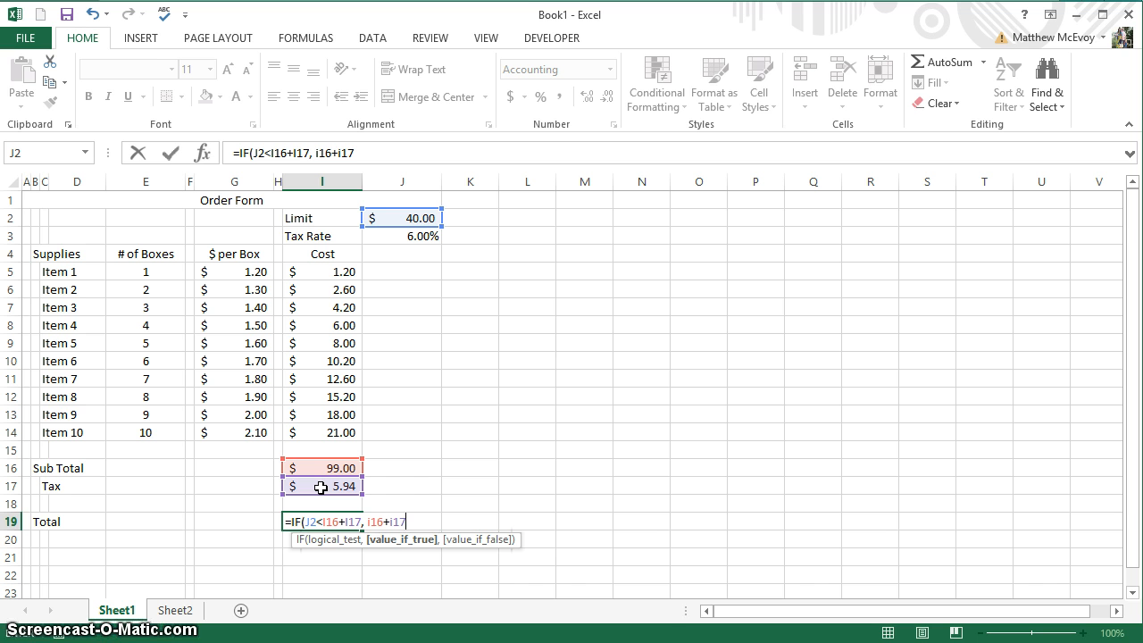
{"action": "type", "text": ", "}
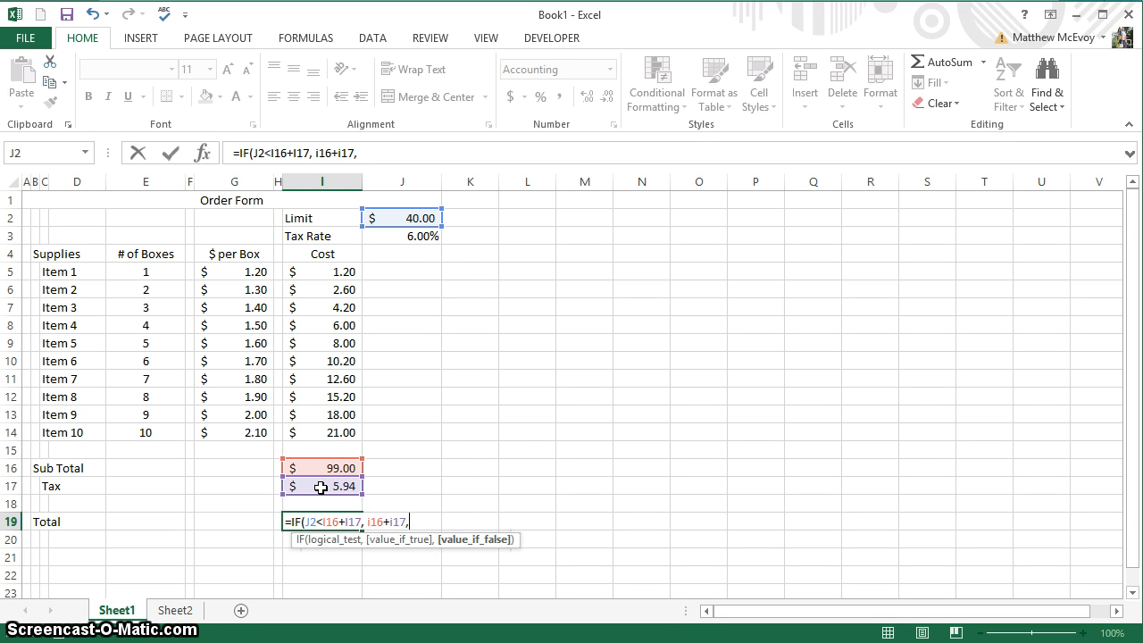
{"action": "type", "text": "\"Over Limit"}
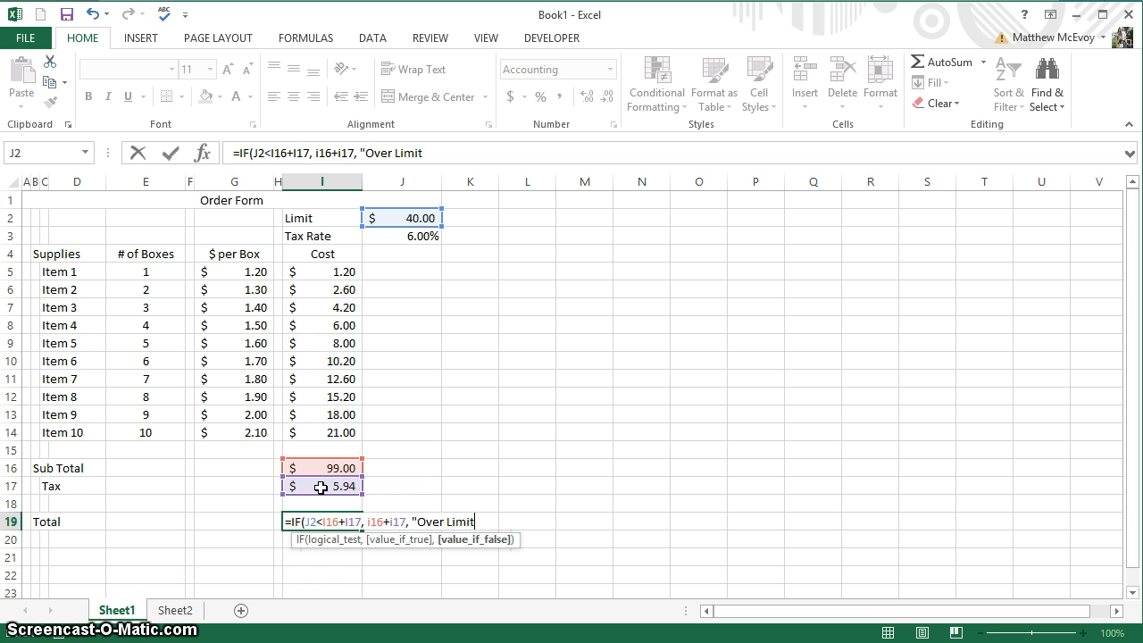
{"action": "type", "text": " by"}
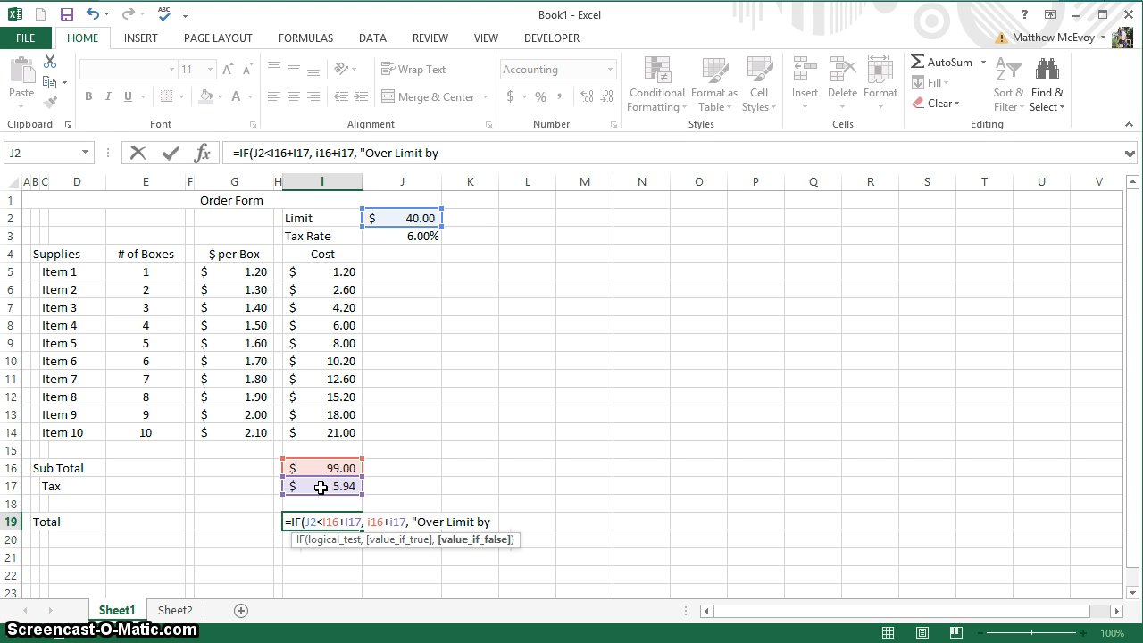
{"action": "type", "text": "\")"}
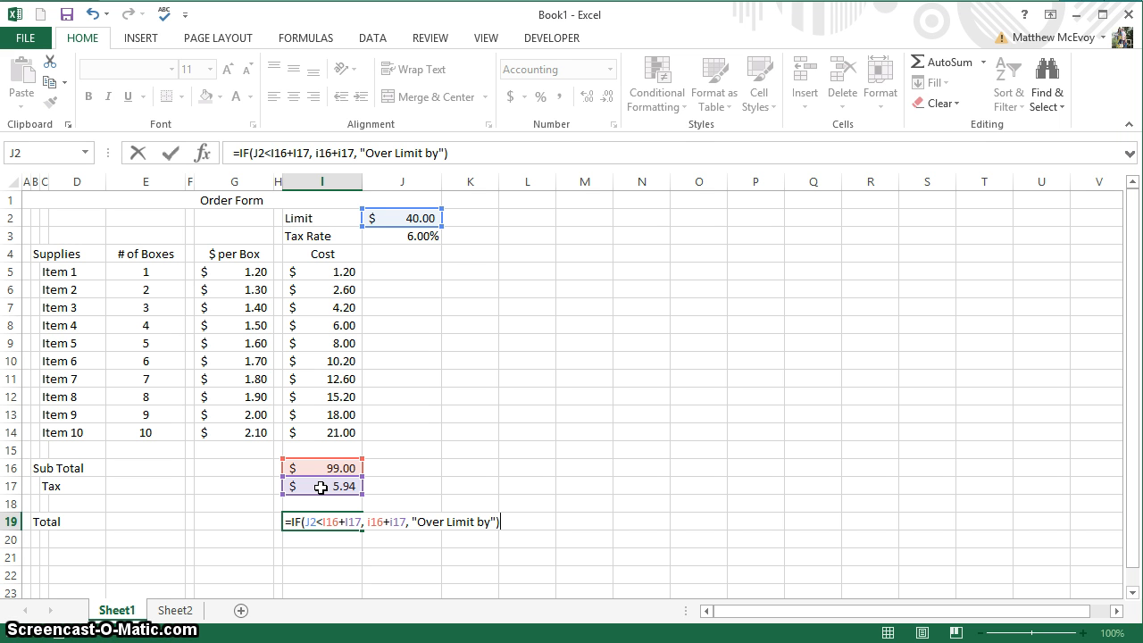
{"action": "key", "text": "Return"}
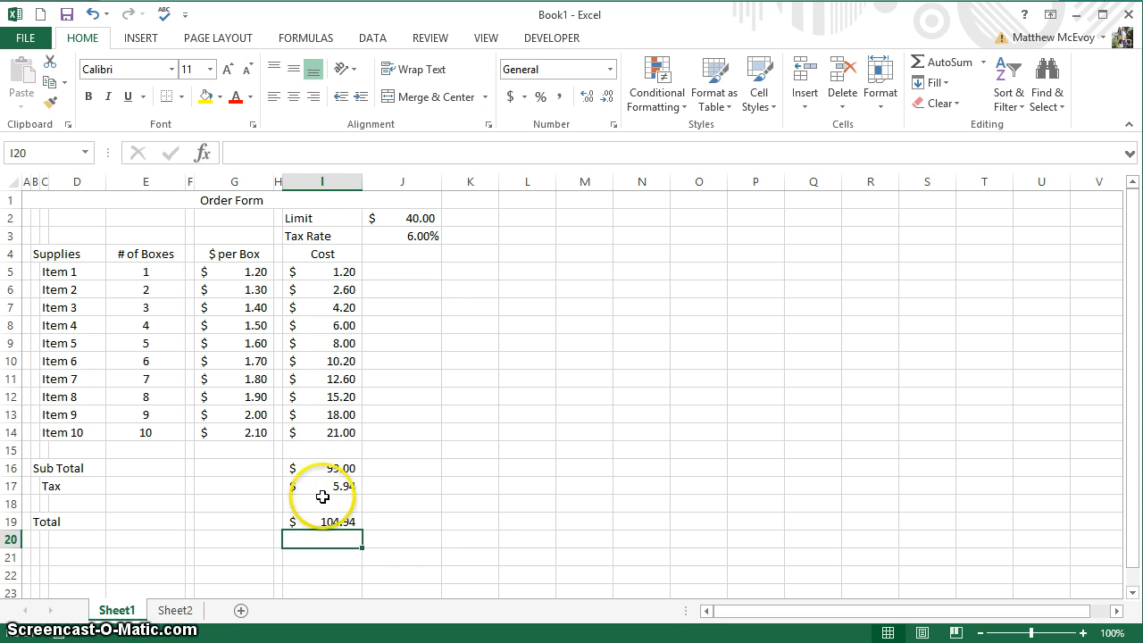
Change the I19 test from < to > so the Total reads "Over Limit by".
{"action": "left_click", "coordinate": [321, 524]}
{"action": "double_click", "coordinate": [321, 522]}
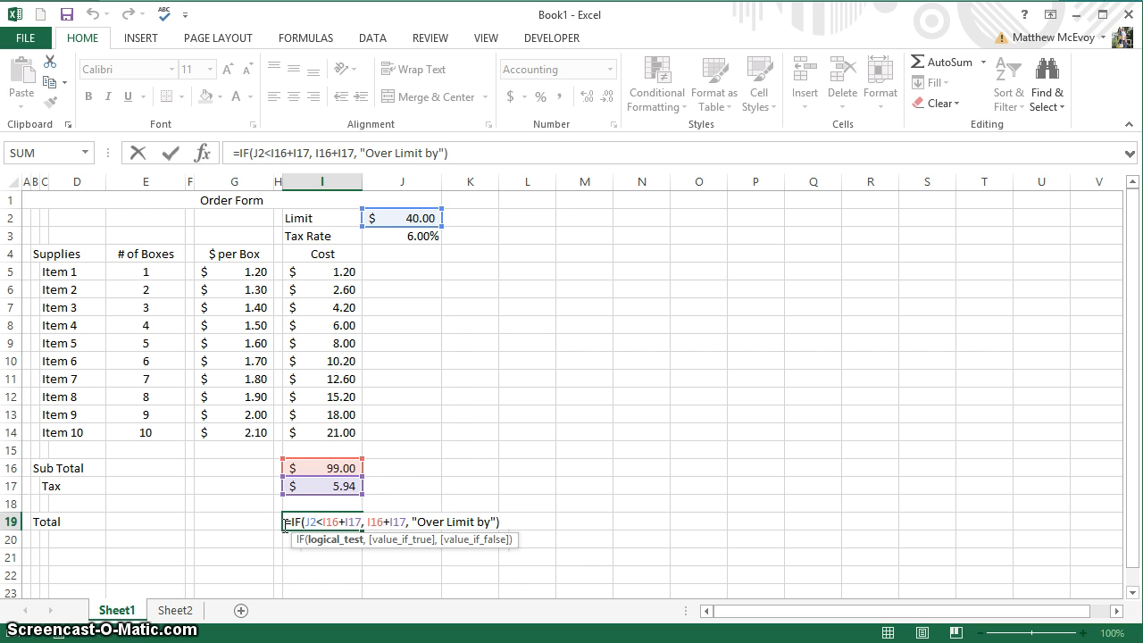
{"action": "key", "text": "Delete"}
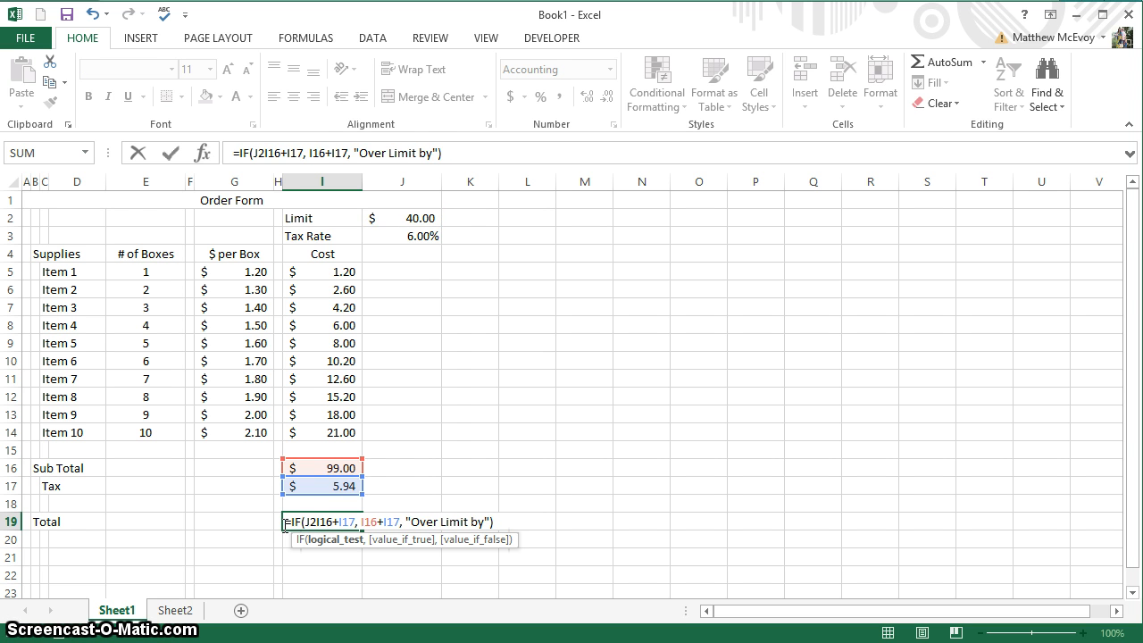
{"action": "type", "text": ">"}
{"action": "left_click", "coordinate": [283, 525]}
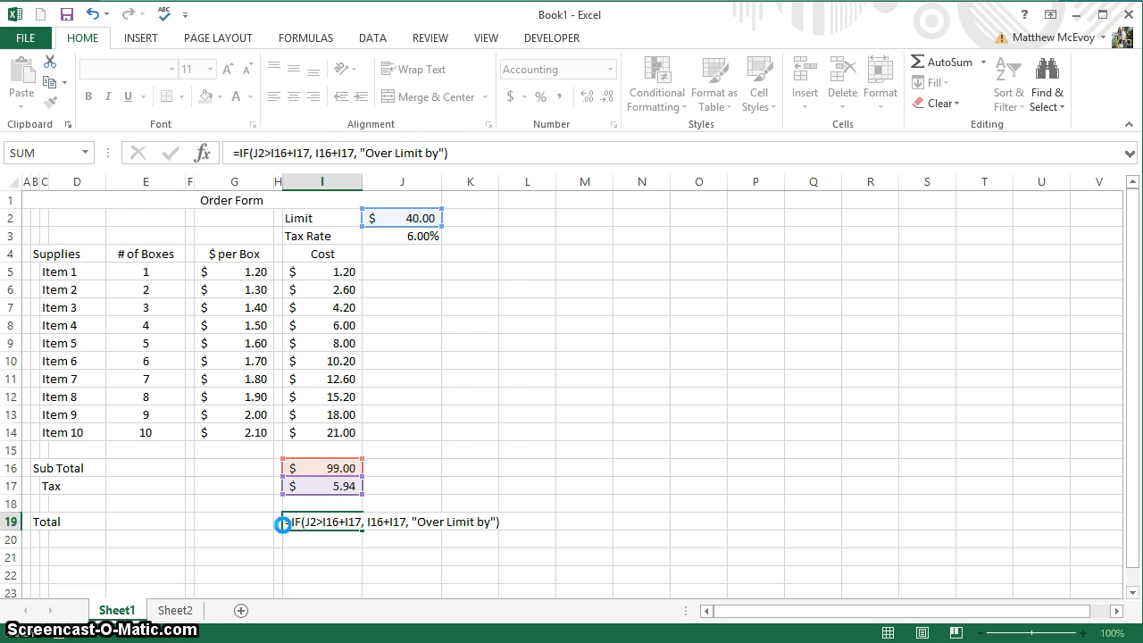
{"action": "key", "text": "Return"}
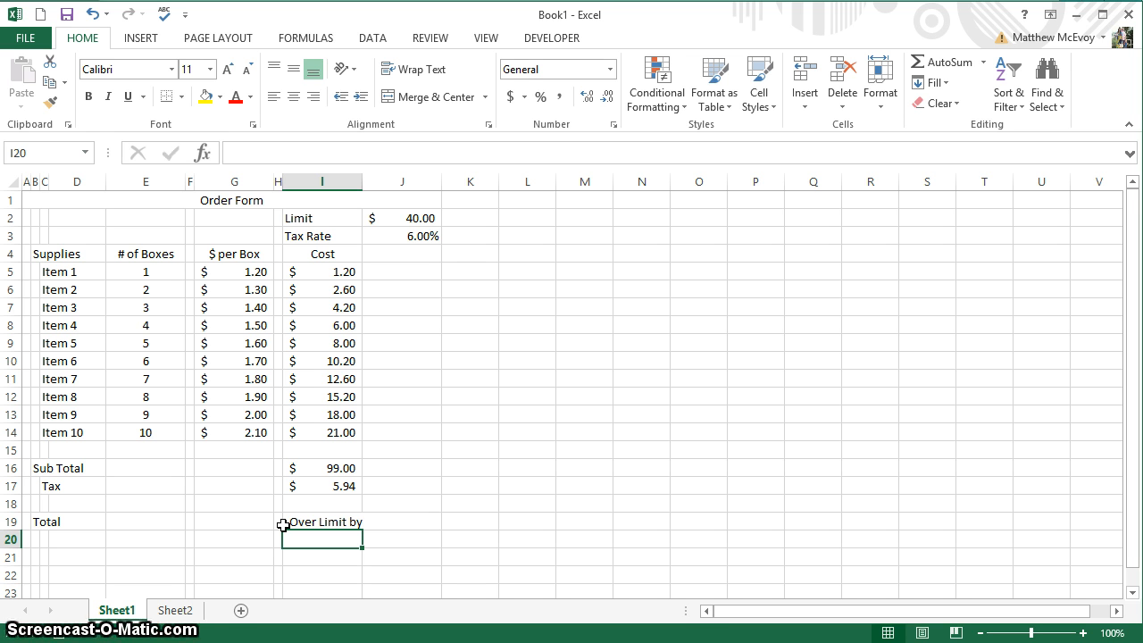
{"action": "left_click", "coordinate": [283, 525]}
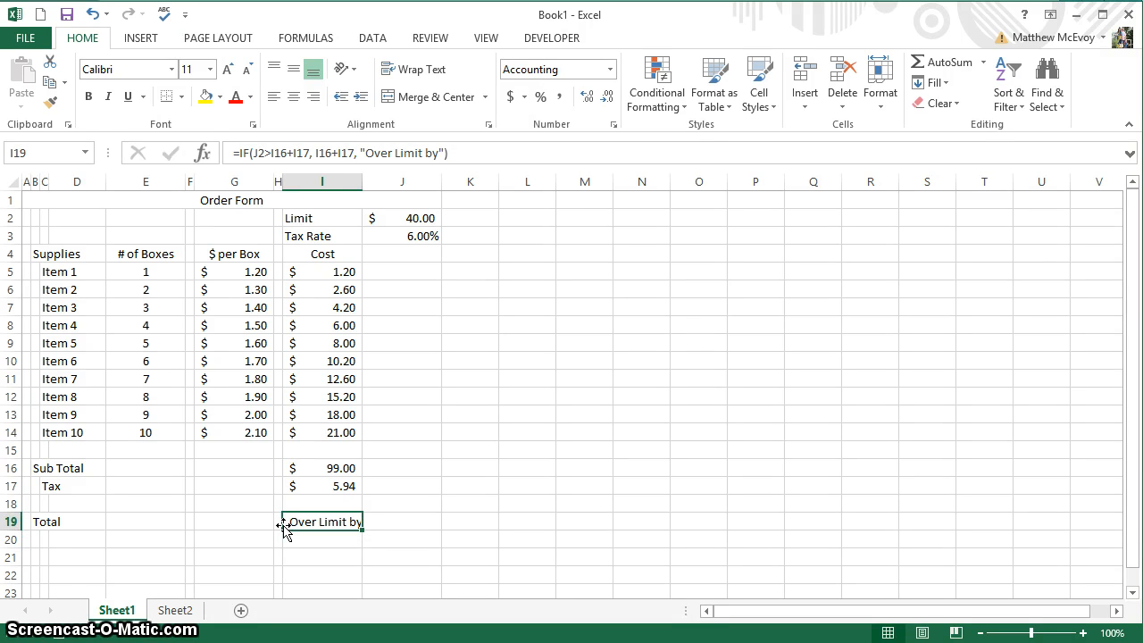
{"action": "key", "text": "Right"}
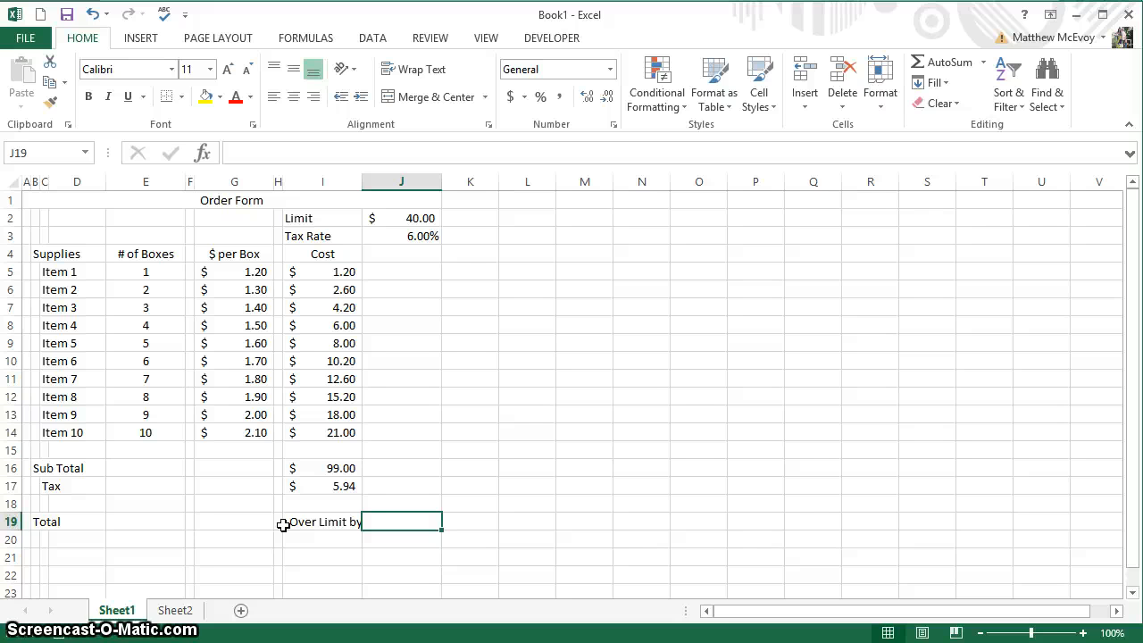
Enter =IF(I19="Over Limit by", I16+I17-J2,0) in J19.
{"action": "type", "text": "="}
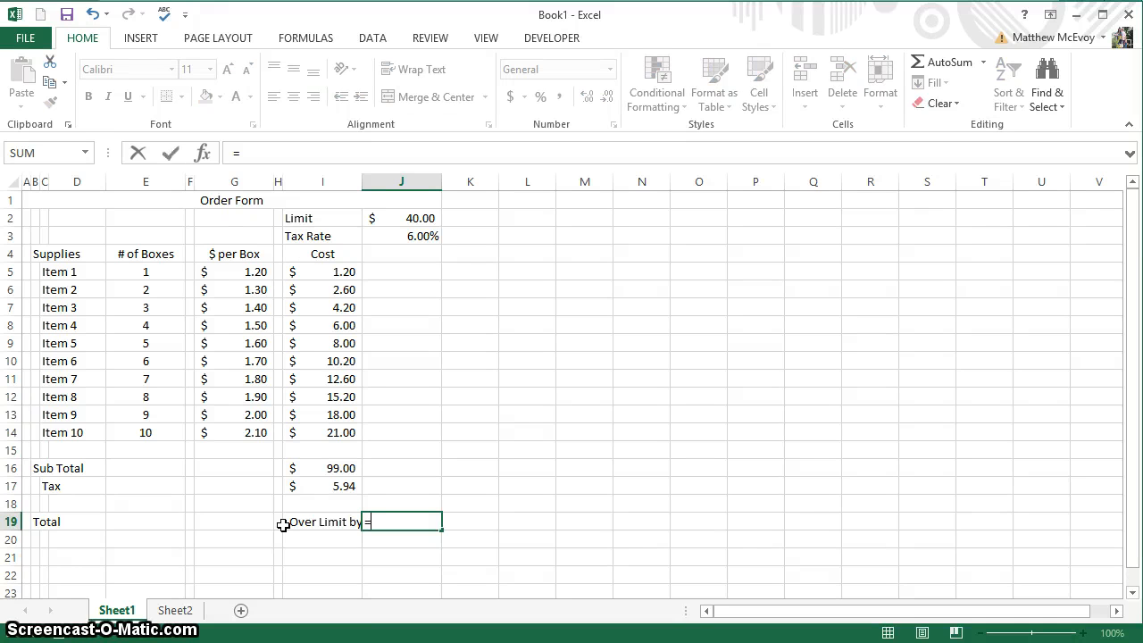
{"action": "type", "text": "if"}
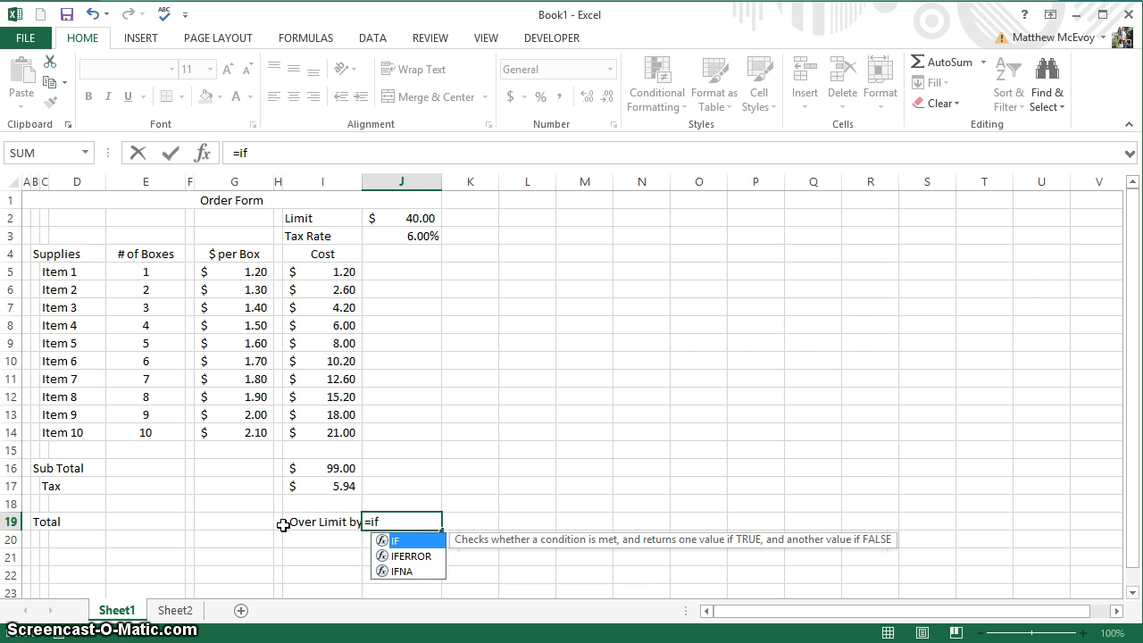
{"action": "key", "text": "Tab"}
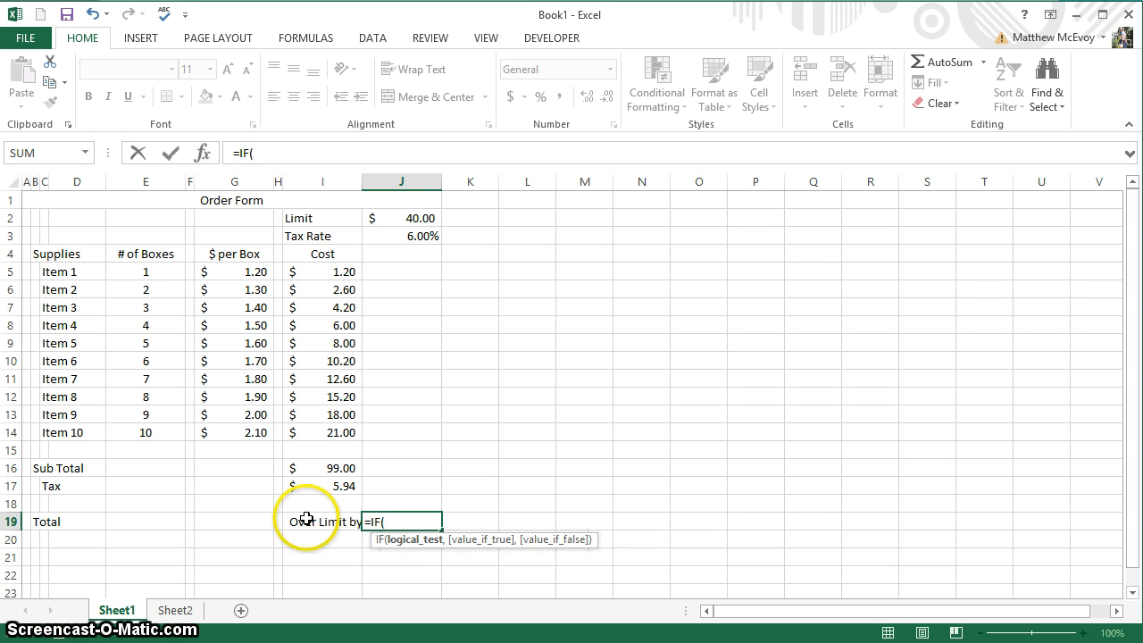
{"action": "left_click", "coordinate": [315, 522]}
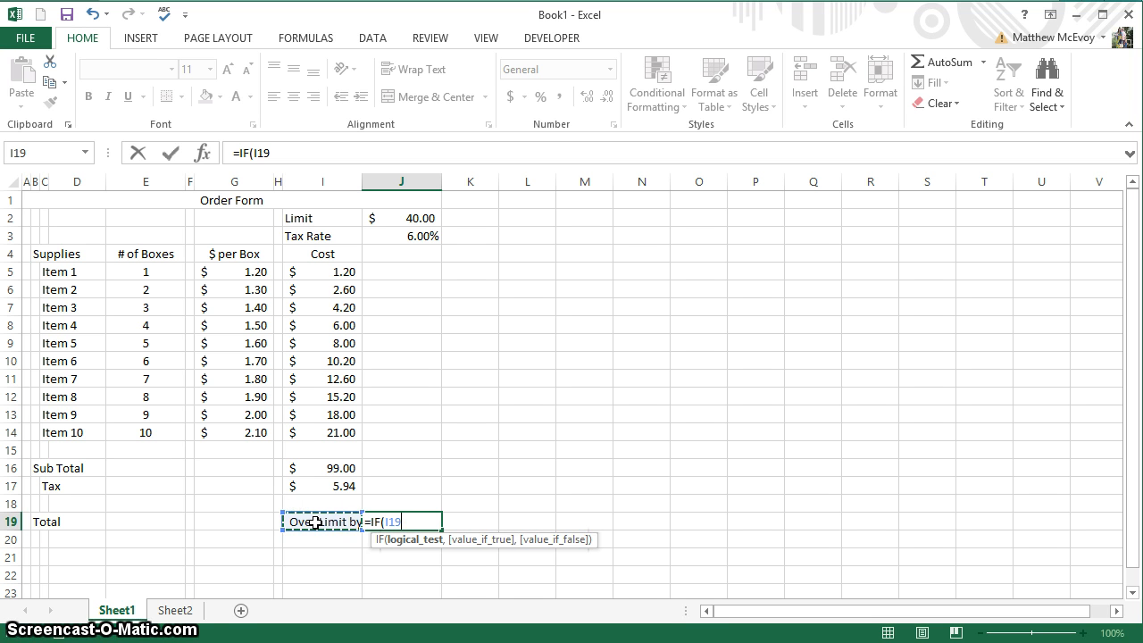
{"action": "type", "text": "=\""}
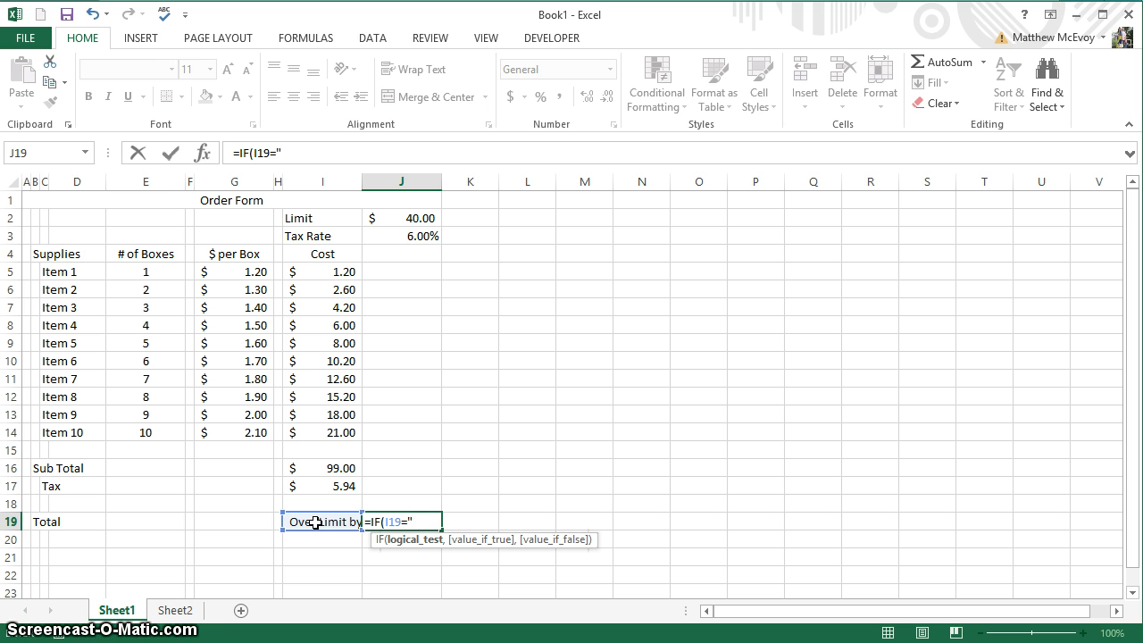
{"action": "type", "text": "Over"}
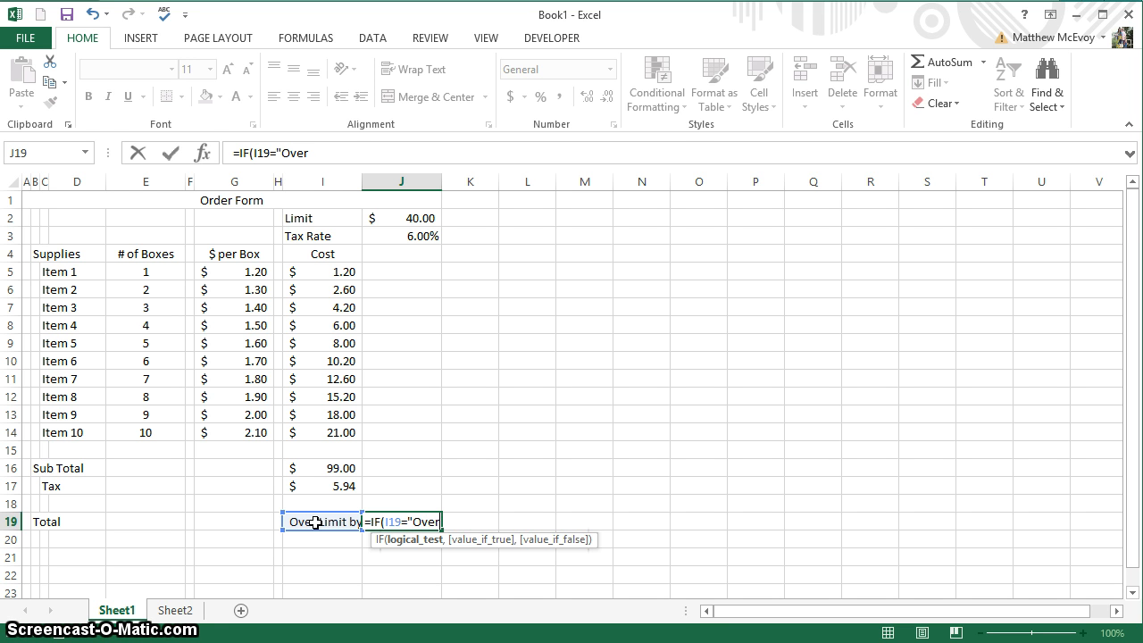
{"action": "type", "text": " Limit by\","}
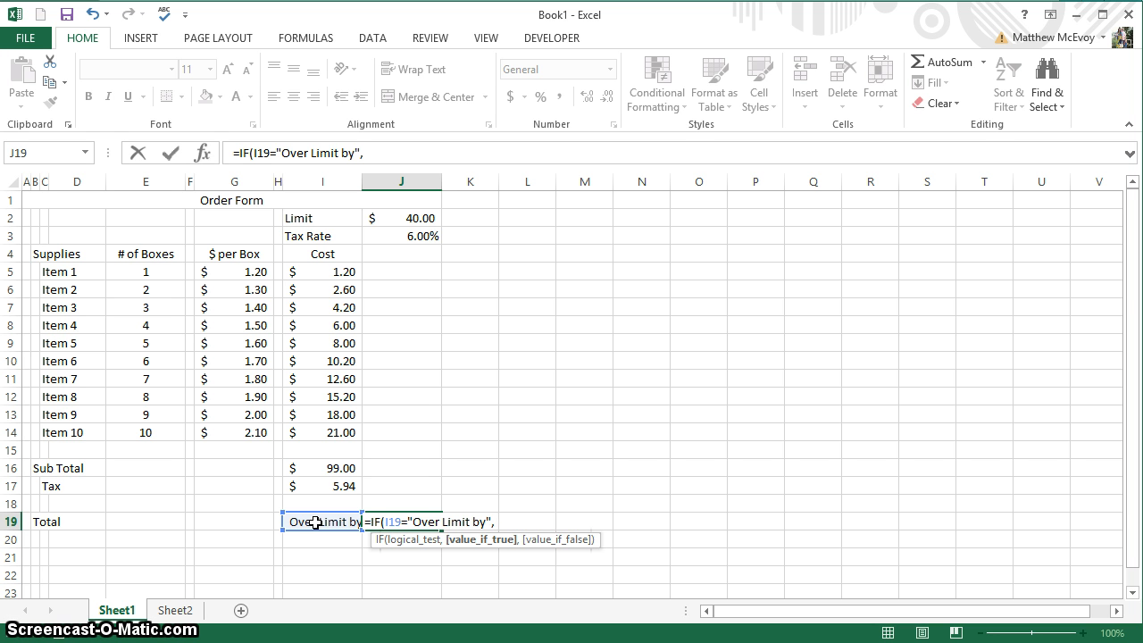
{"action": "type", "text": "i"}
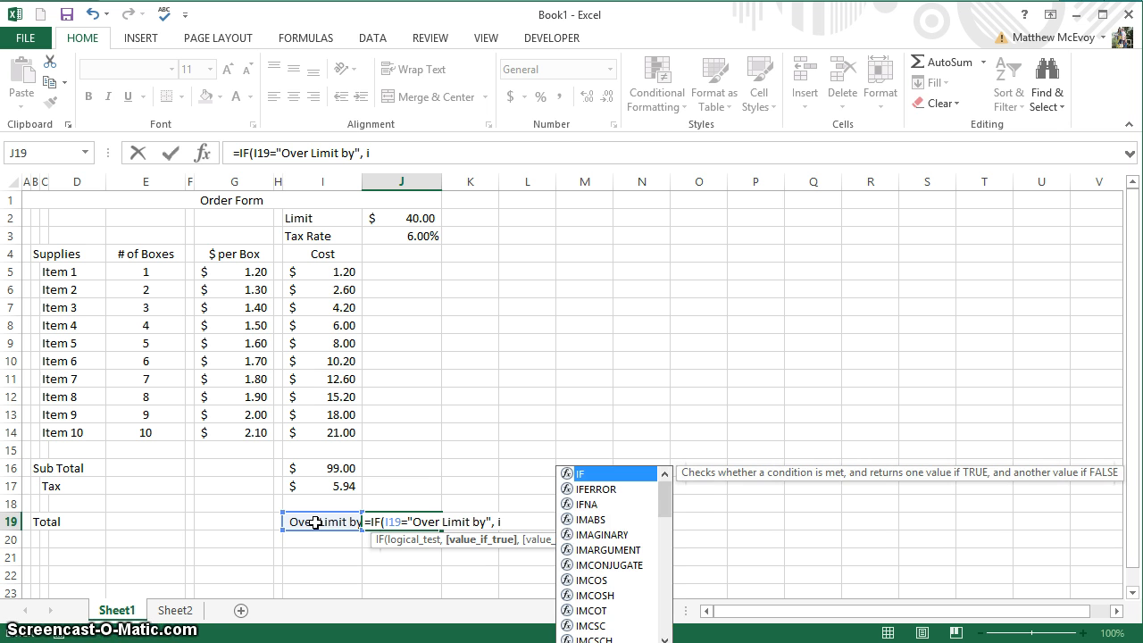
{"action": "type", "text": "16"}
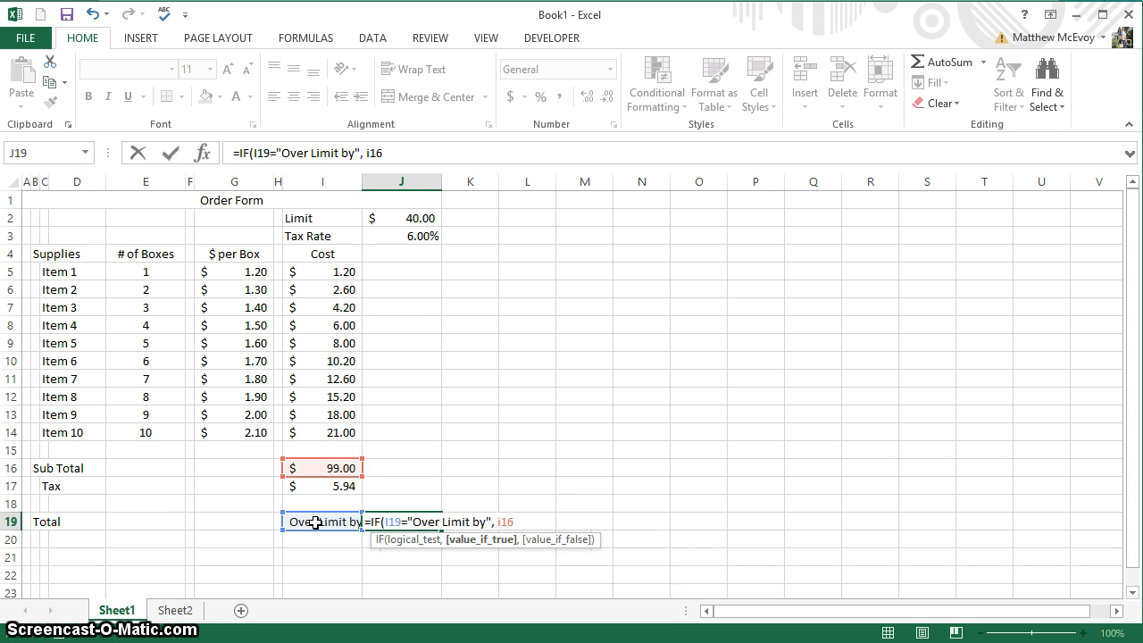
{"action": "type", "text": "+i17-"}
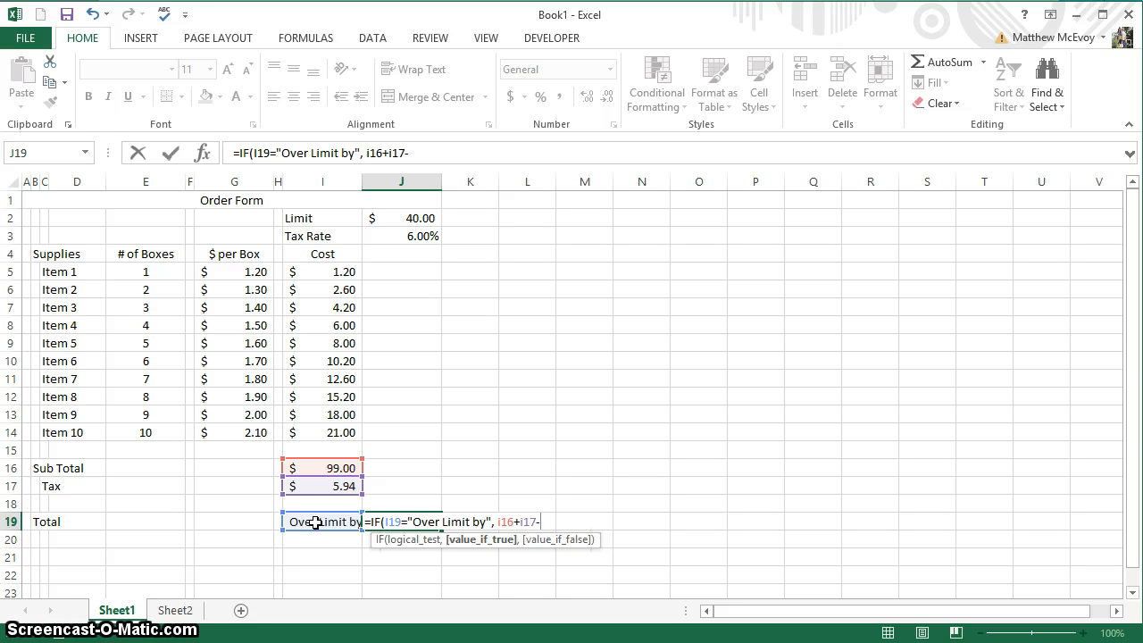
{"action": "type", "text": "J"}
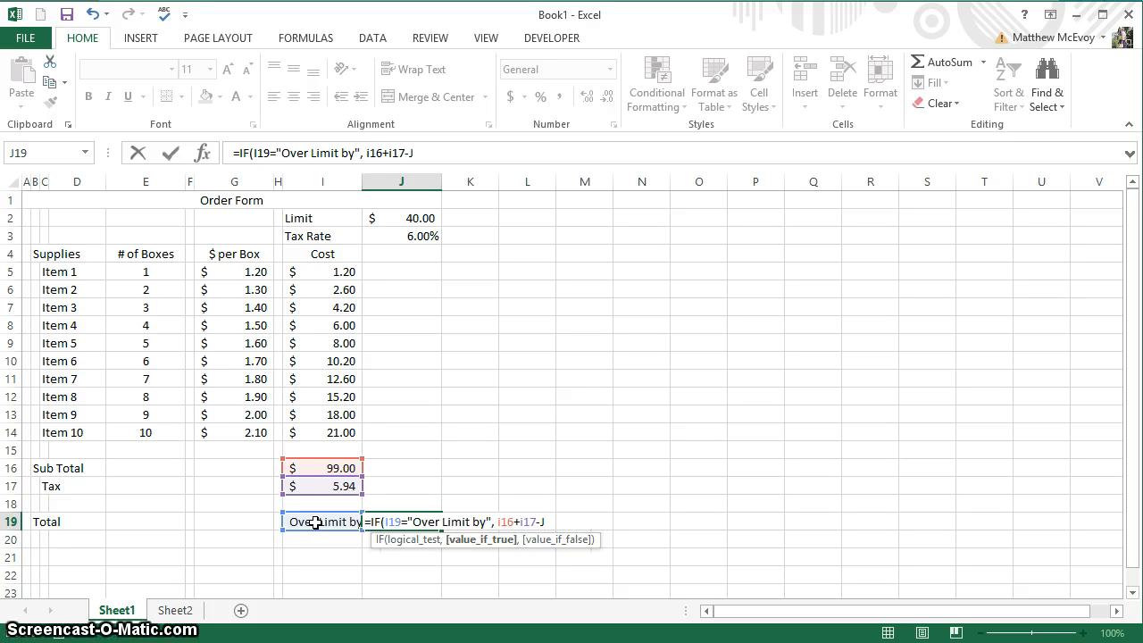
{"action": "type", "text": "2"}
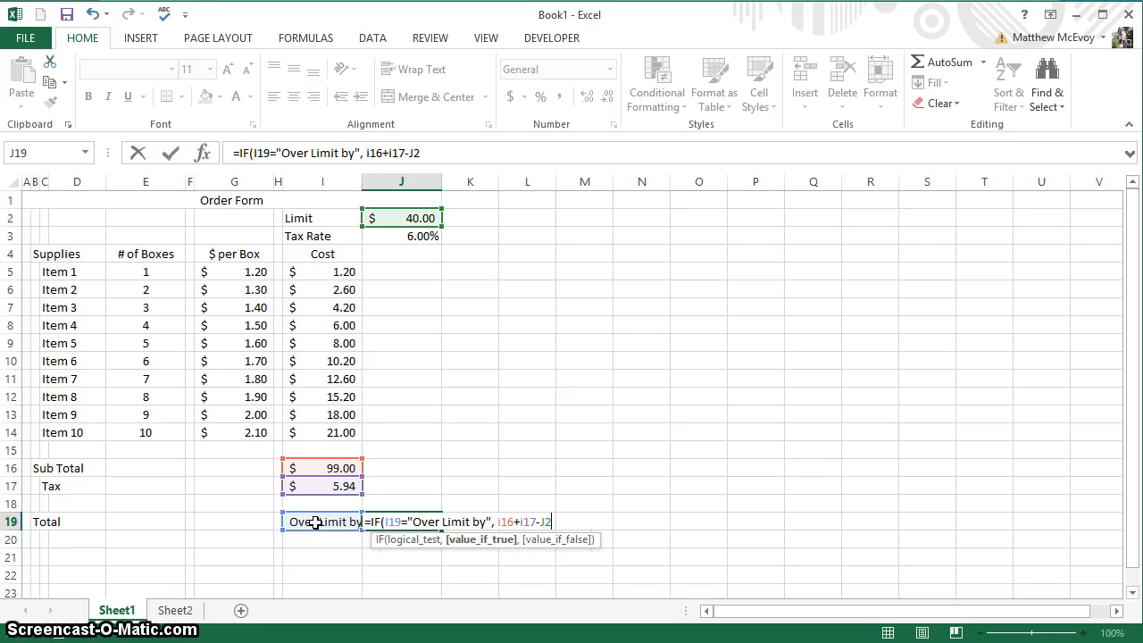
{"action": "type", "text": ","}
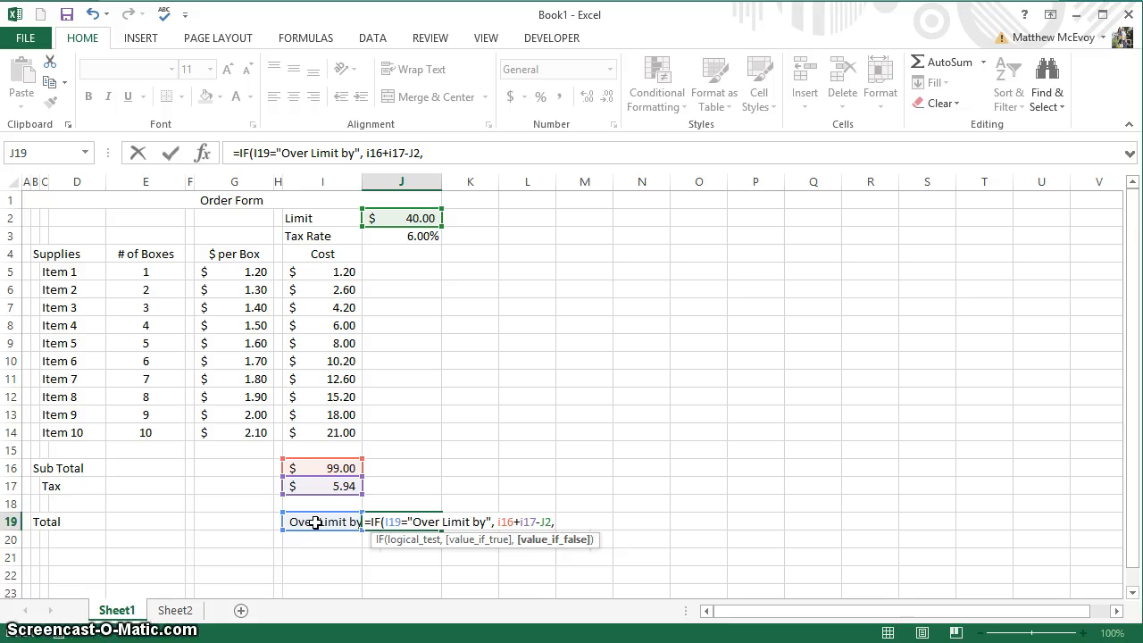
{"action": "type", "text": "0)"}
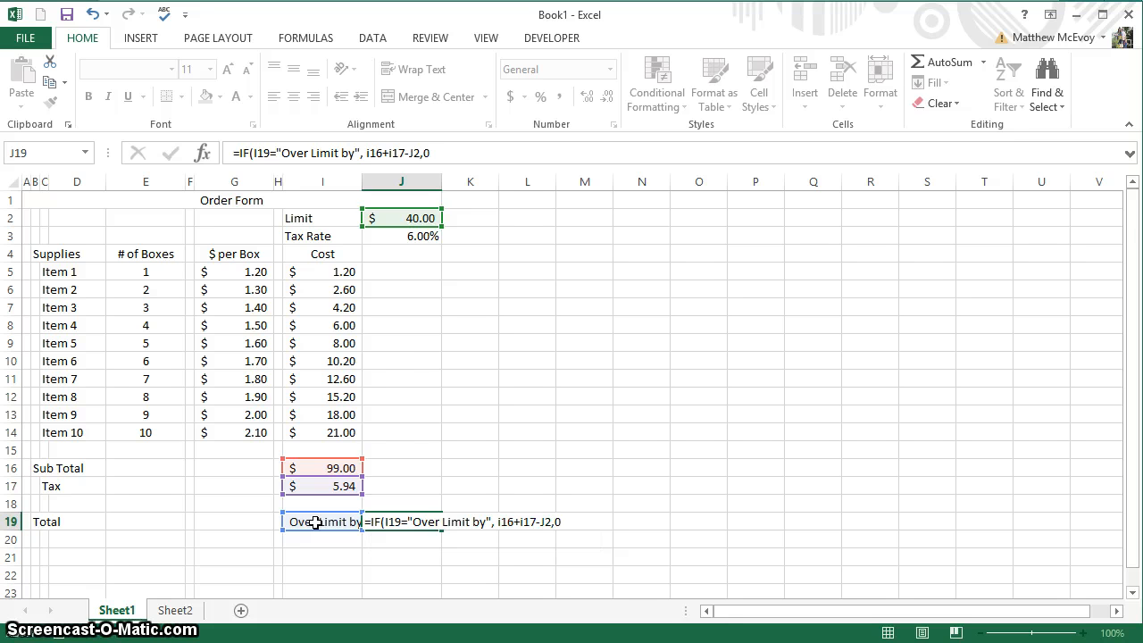
{"action": "key", "text": "Return"}
Format J19 as an accounting amount, showing $64.94.
{"action": "left_click", "coordinate": [387, 523]}
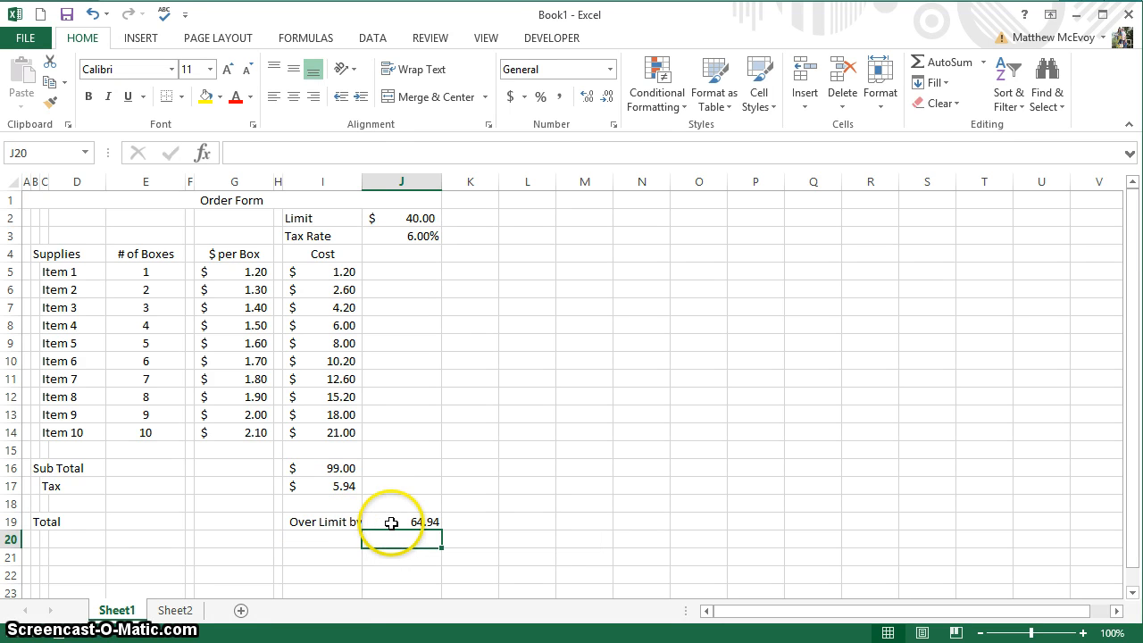
{"action": "left_click", "coordinate": [511, 98]}
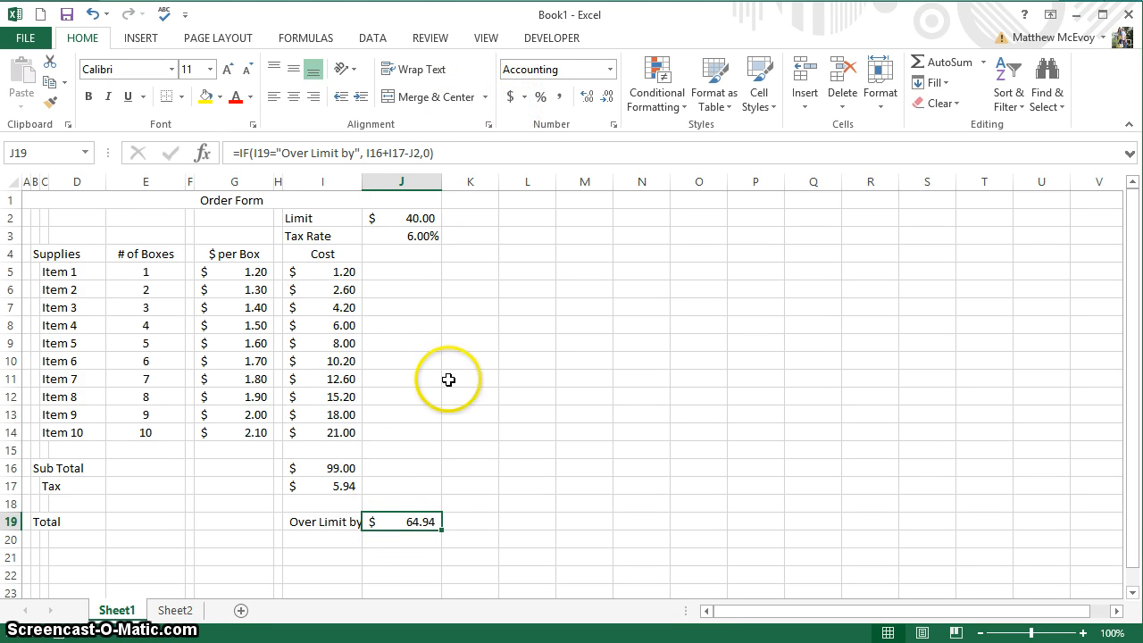
{"action": "left_click", "coordinate": [403, 522]}
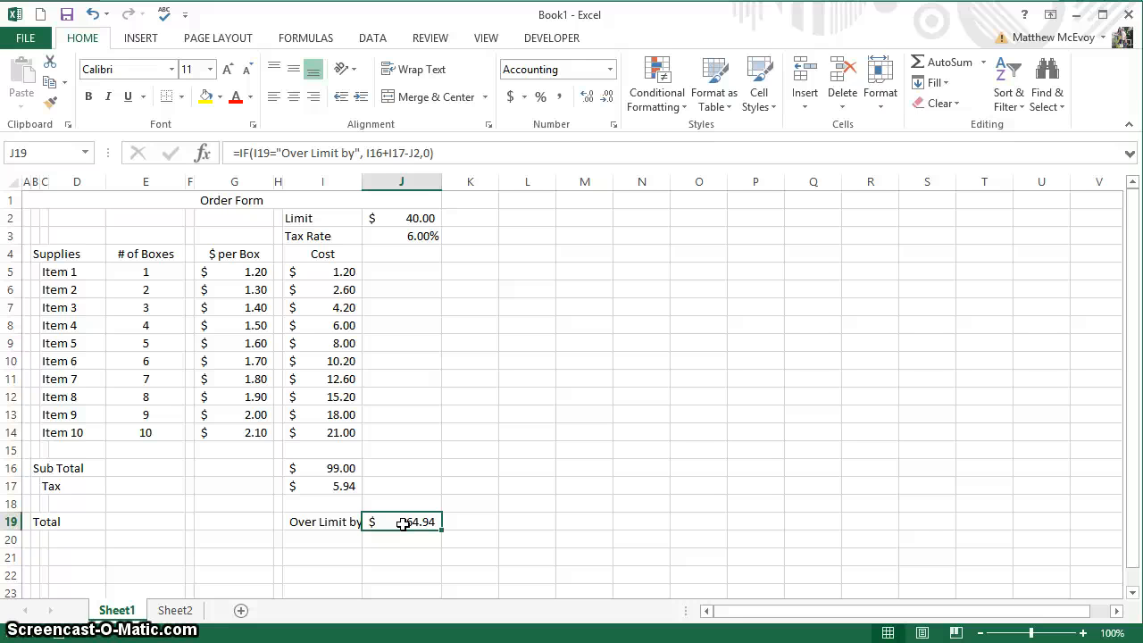
Enter 0 boxes for Items 10, 9, 8 and 7 in cells E14 up to E11.
{"action": "left_click", "coordinate": [152, 435]}
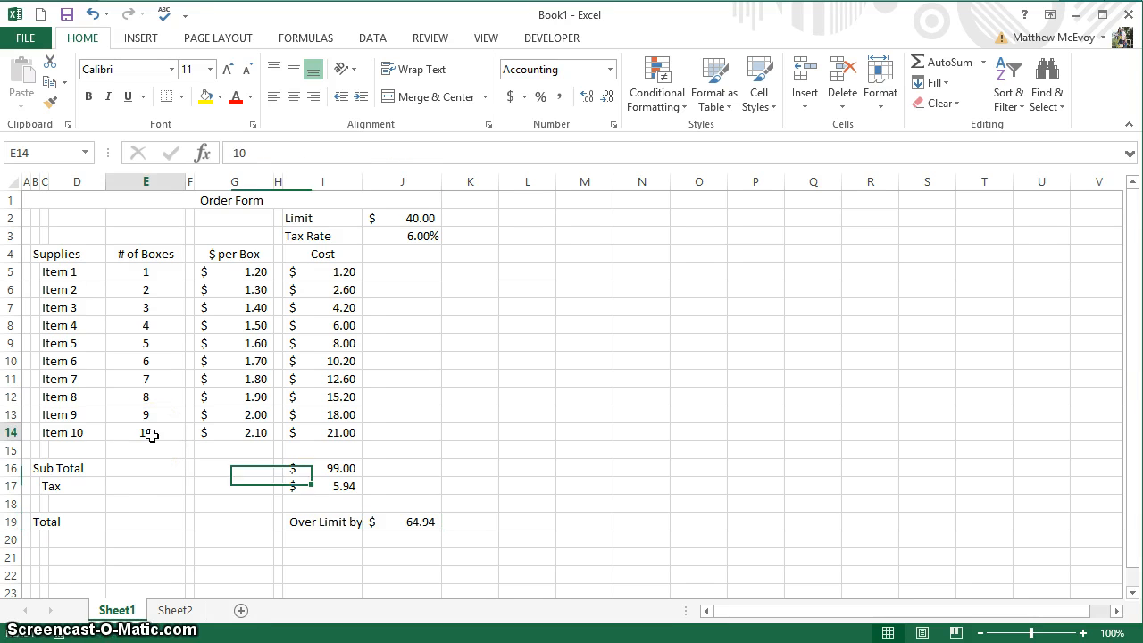
{"action": "type", "text": "0"}
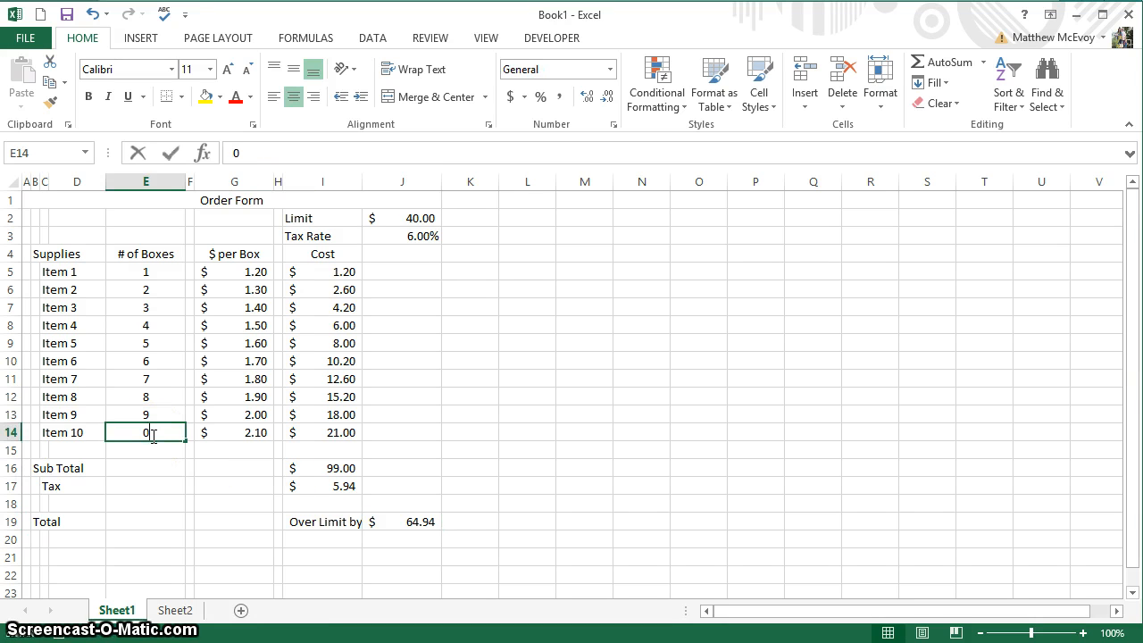
{"action": "key", "text": "Up"}
{"action": "type", "text": "0"}
{"action": "key", "text": "Up"}
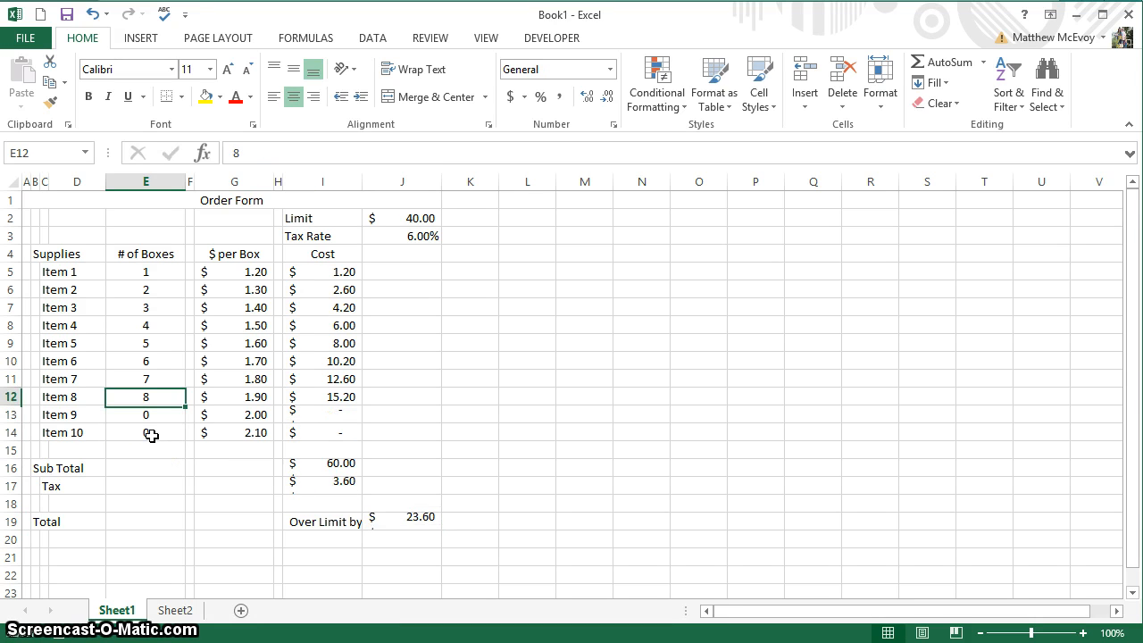
{"action": "type", "text": "0"}
{"action": "key", "text": "Up"}
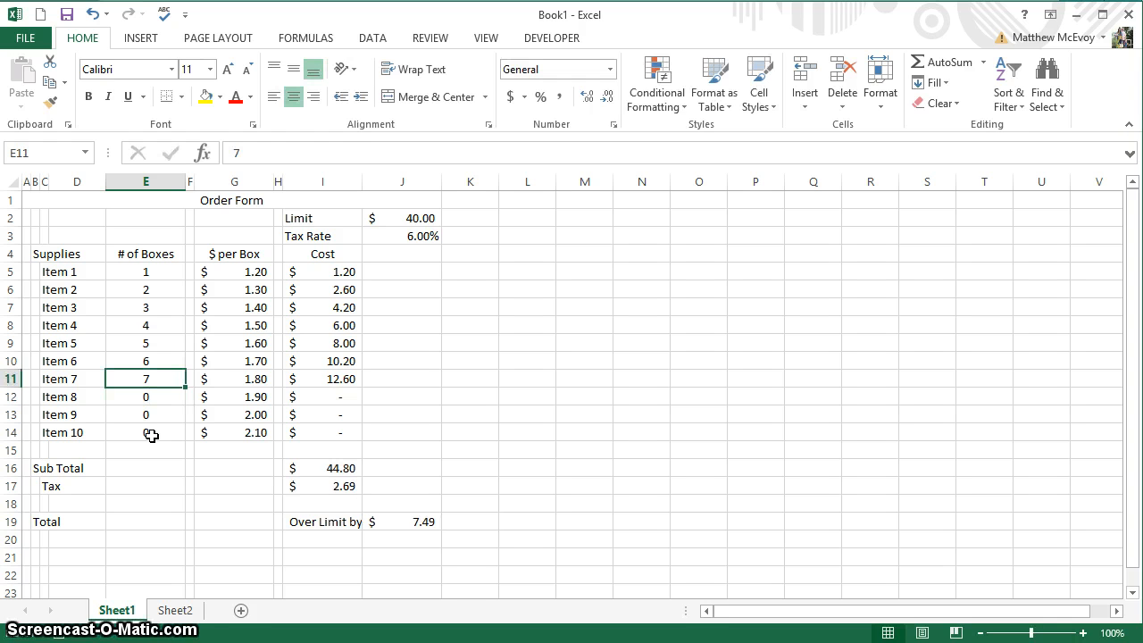
{"action": "type", "text": "0"}
{"action": "key", "text": "Up"}
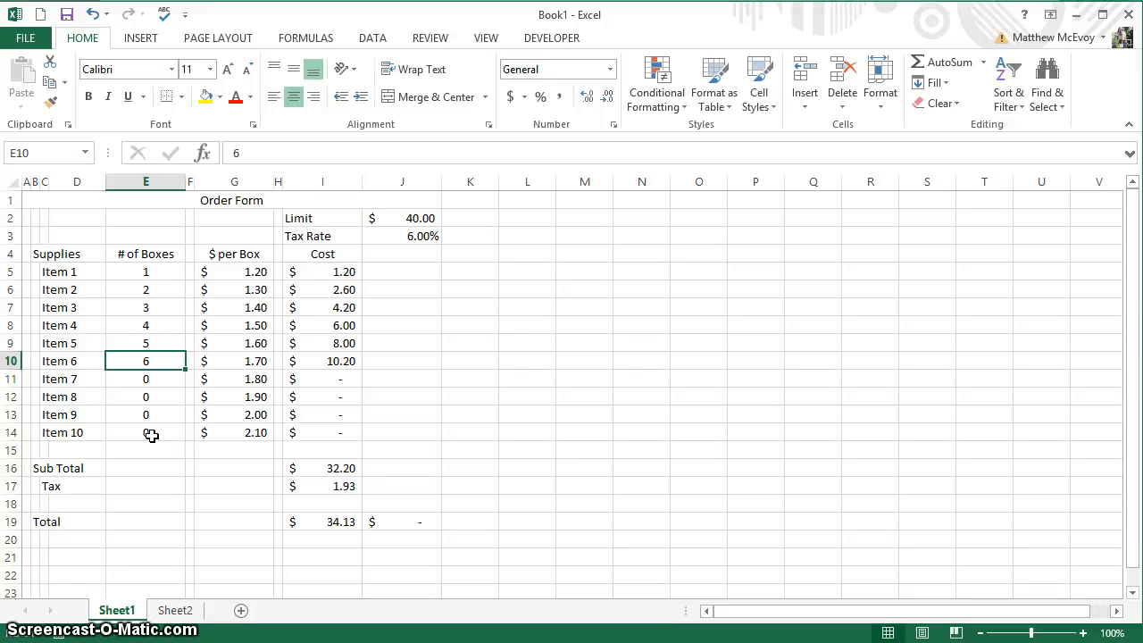
Clear the Locked protection setting on the box-count cells E5:E14 via Format Cells.
{"action": "left_click_drag", "start_coordinate": [157, 274], "coordinate": [153, 434]}
{"action": "right_click", "coordinate": [153, 435]}
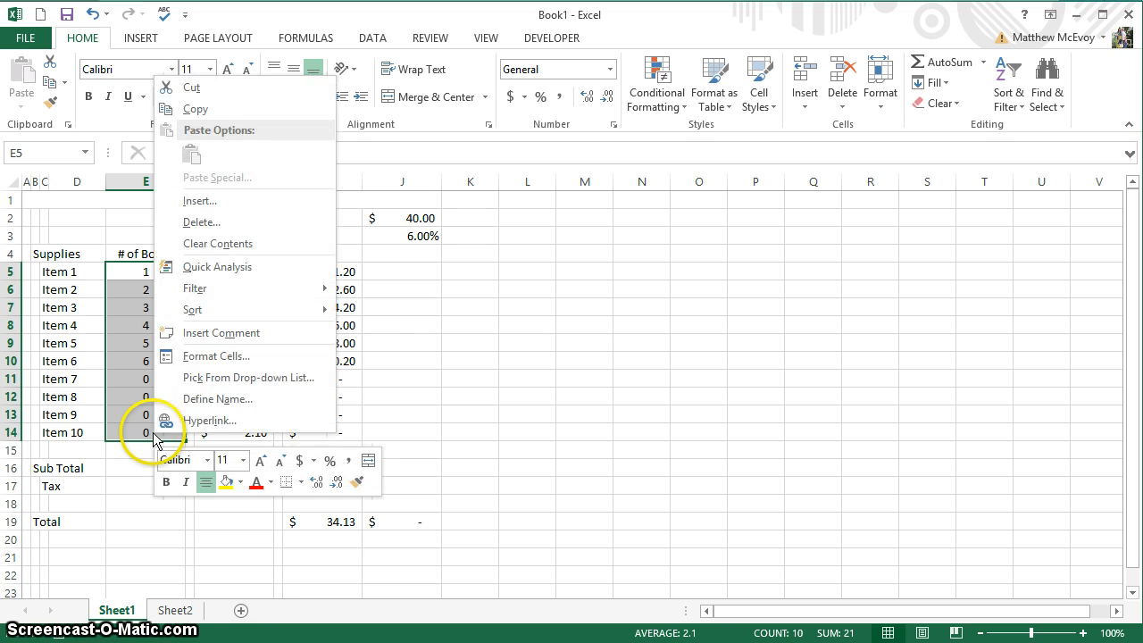
{"action": "left_click", "coordinate": [197, 358]}
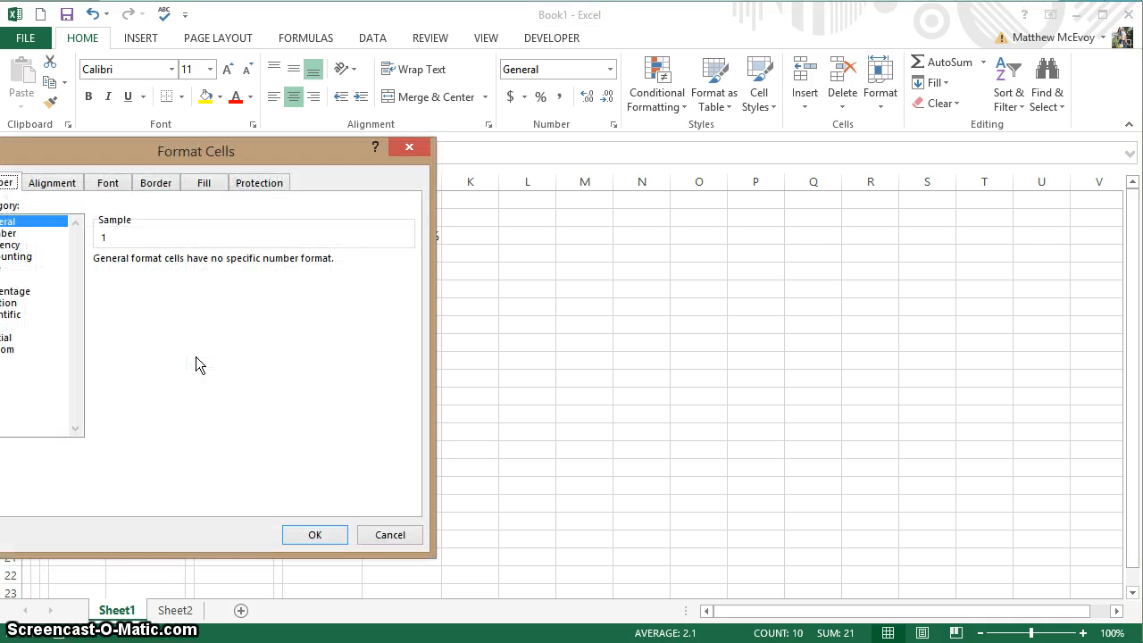
{"action": "left_click_drag", "start_coordinate": [248, 153], "coordinate": [402, 146]}
{"action": "left_click", "coordinate": [415, 177]}
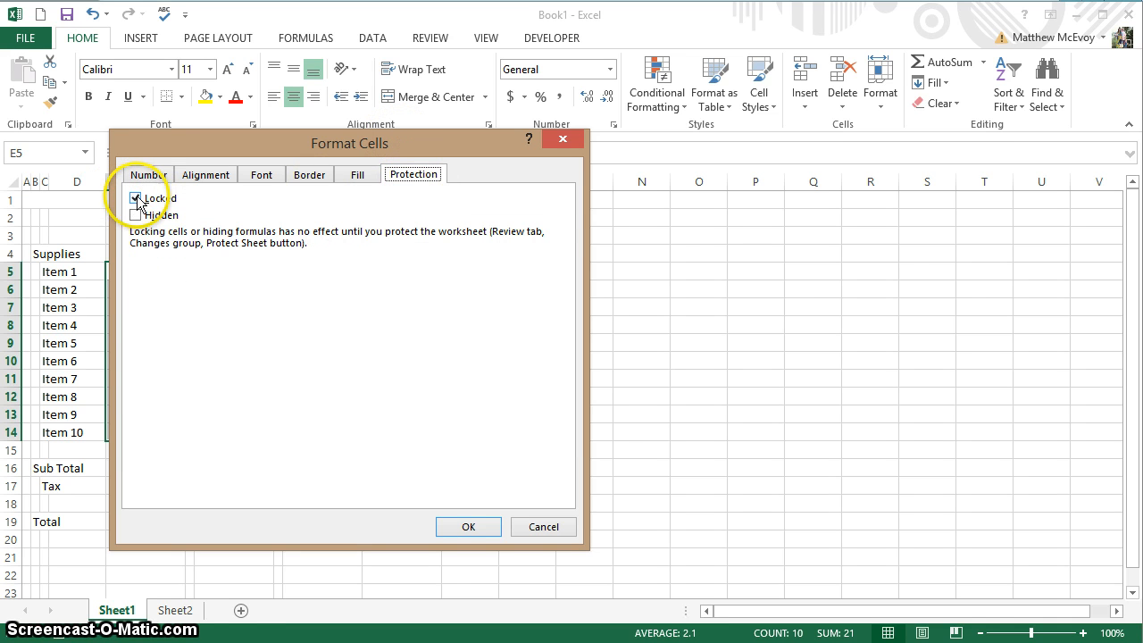
{"action": "left_click", "coordinate": [136, 198]}
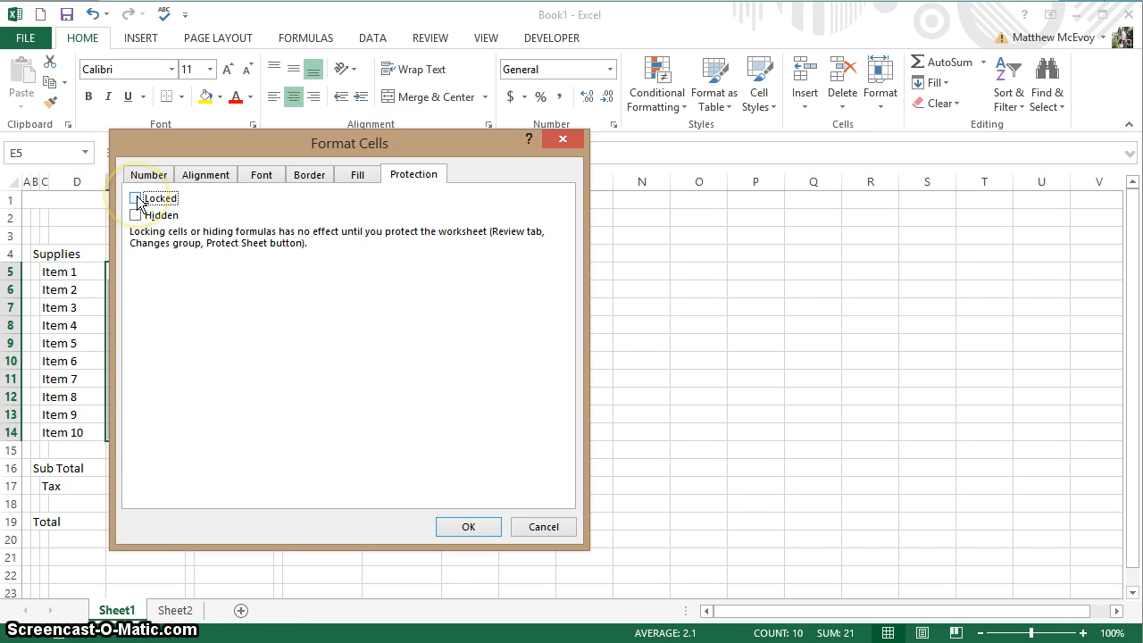
{"action": "left_click", "coordinate": [466, 523]}
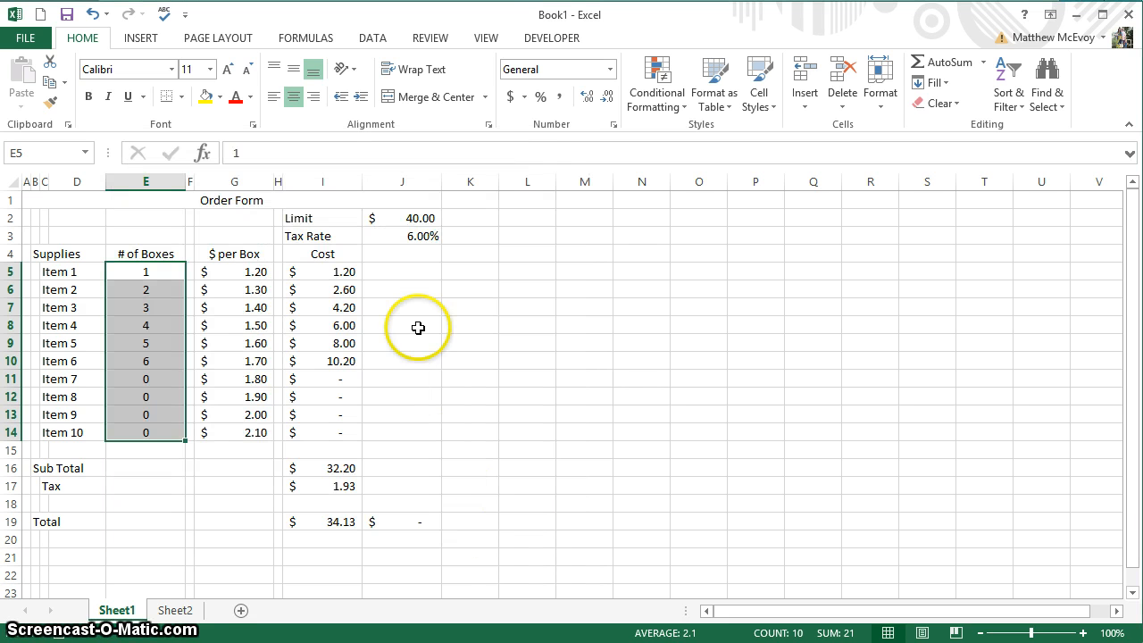
Clear the Locked protection setting on the Limit cell J2.
{"action": "left_click", "coordinate": [395, 216]}
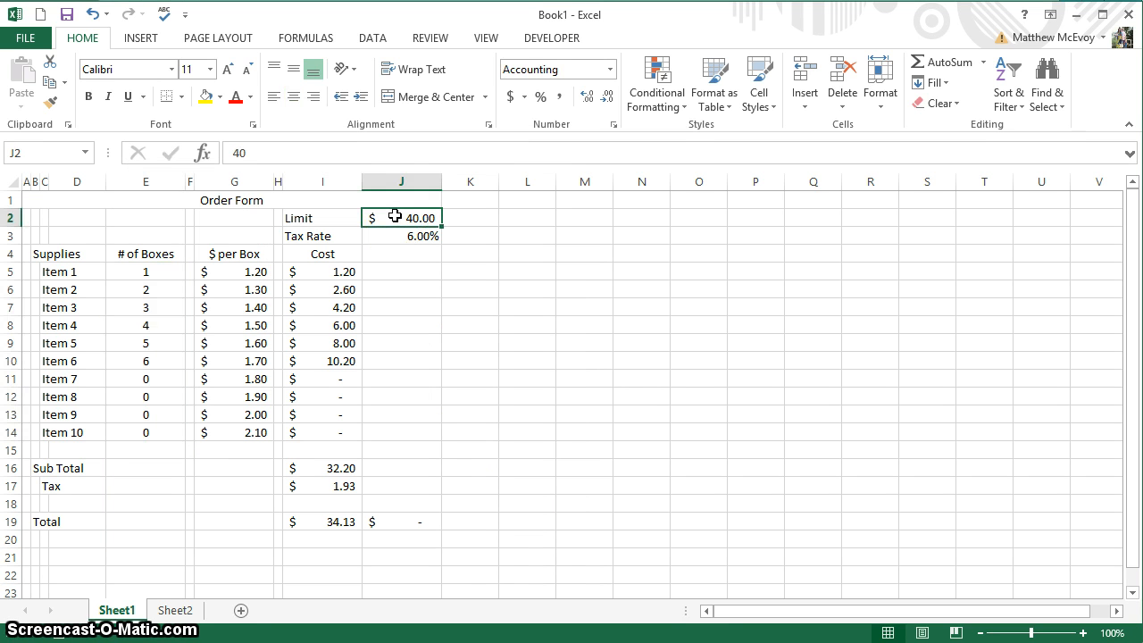
{"action": "right_click", "coordinate": [394, 216]}
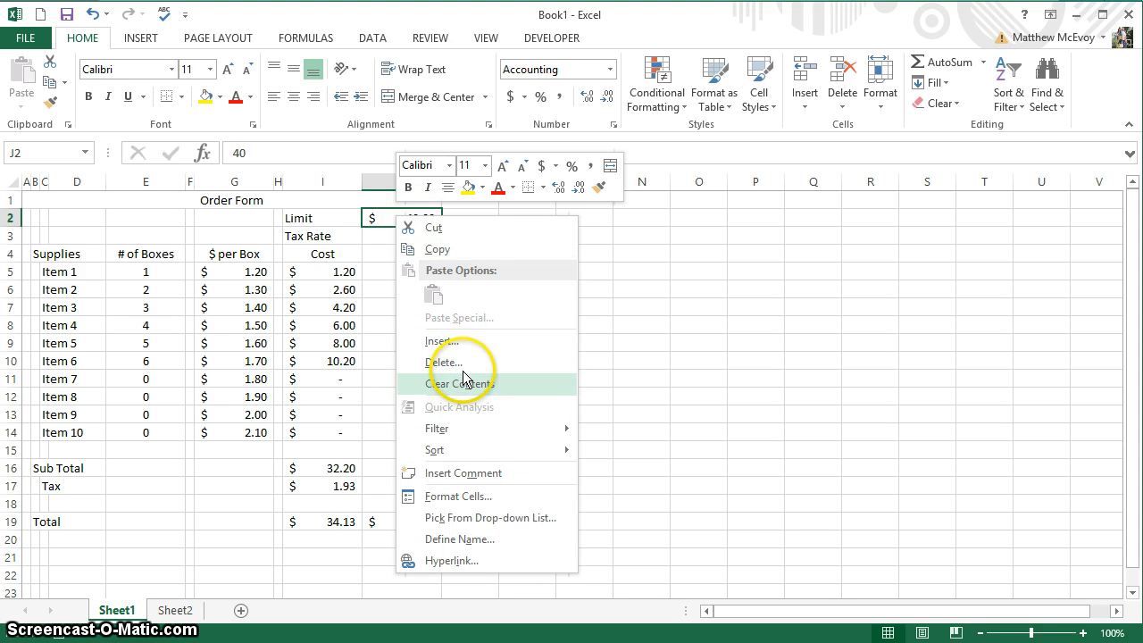
{"action": "left_click", "coordinate": [452, 498]}
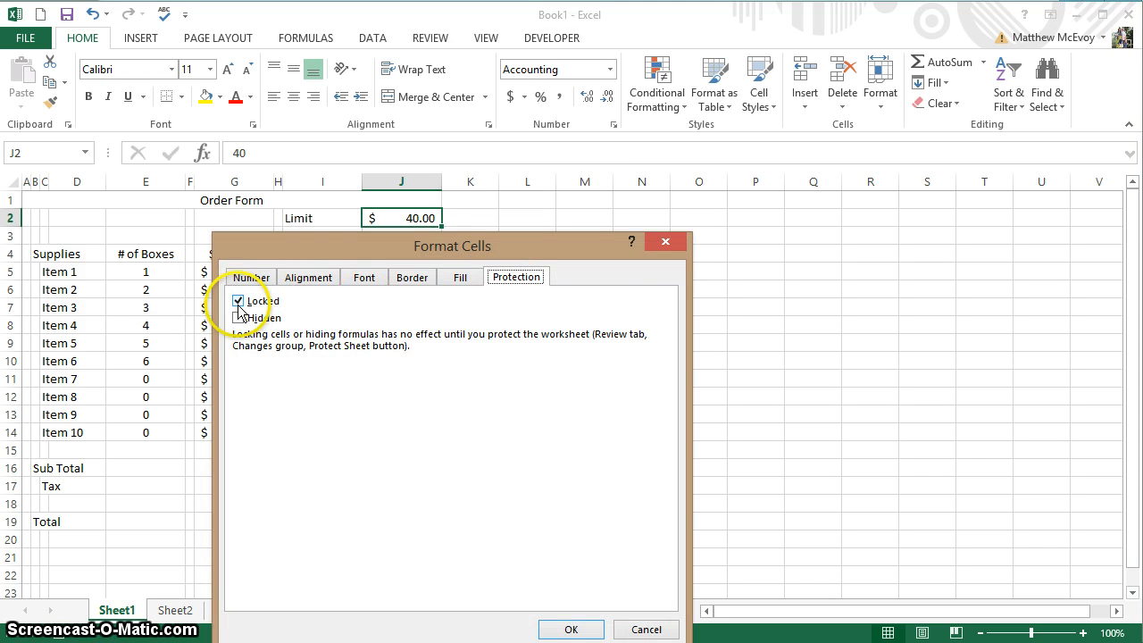
{"action": "left_click", "coordinate": [238, 304]}
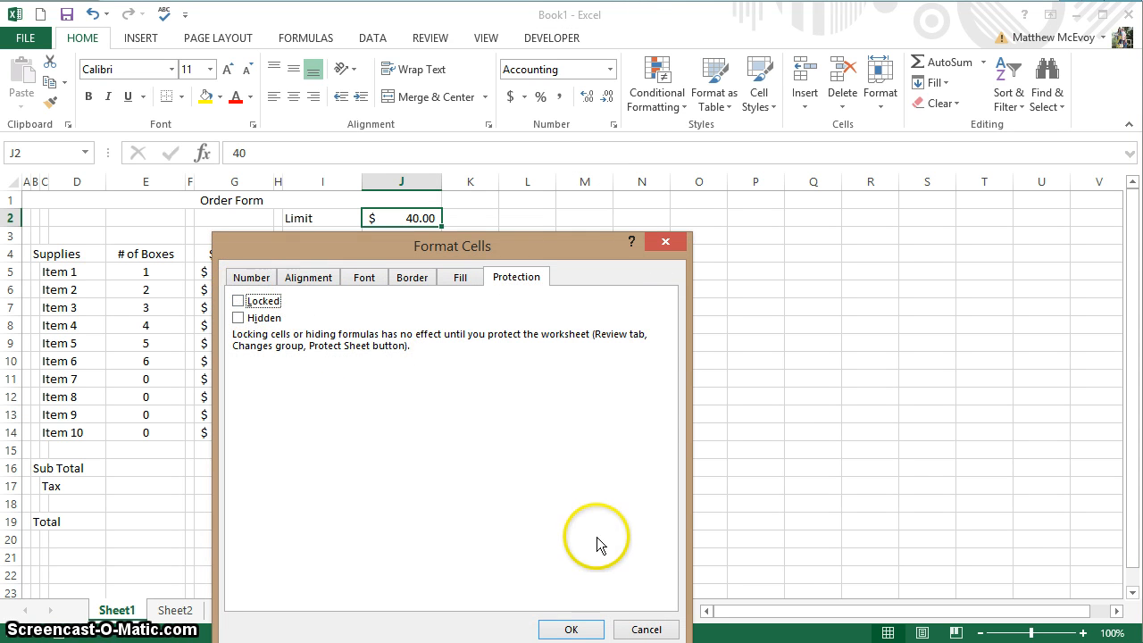
{"action": "left_click", "coordinate": [569, 629]}
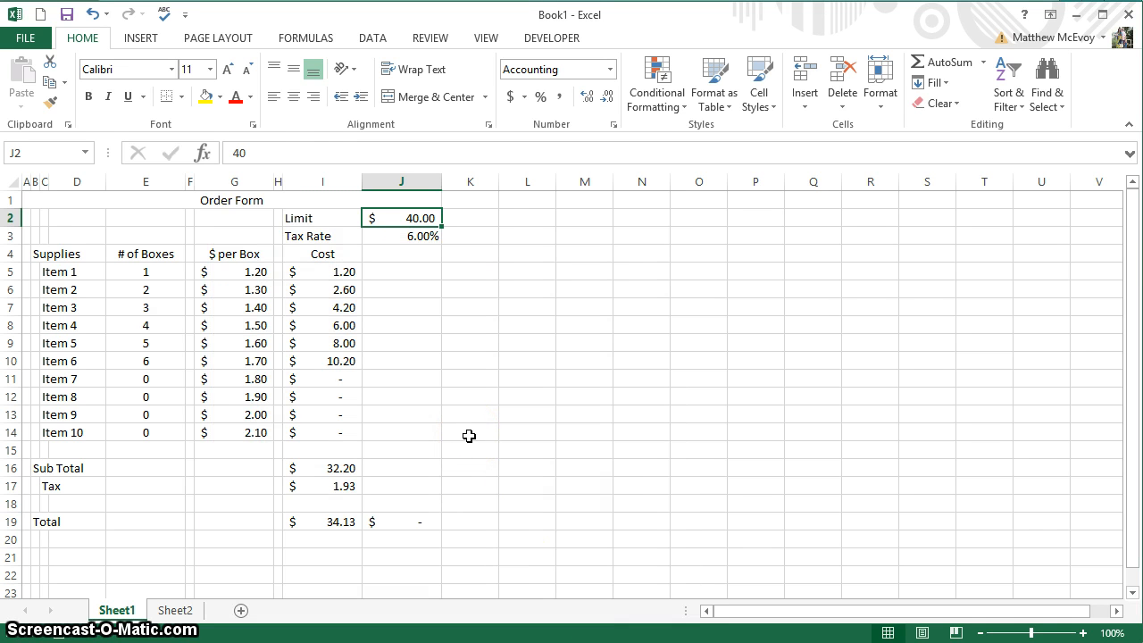
{"action": "left_click", "coordinate": [300, 375]}
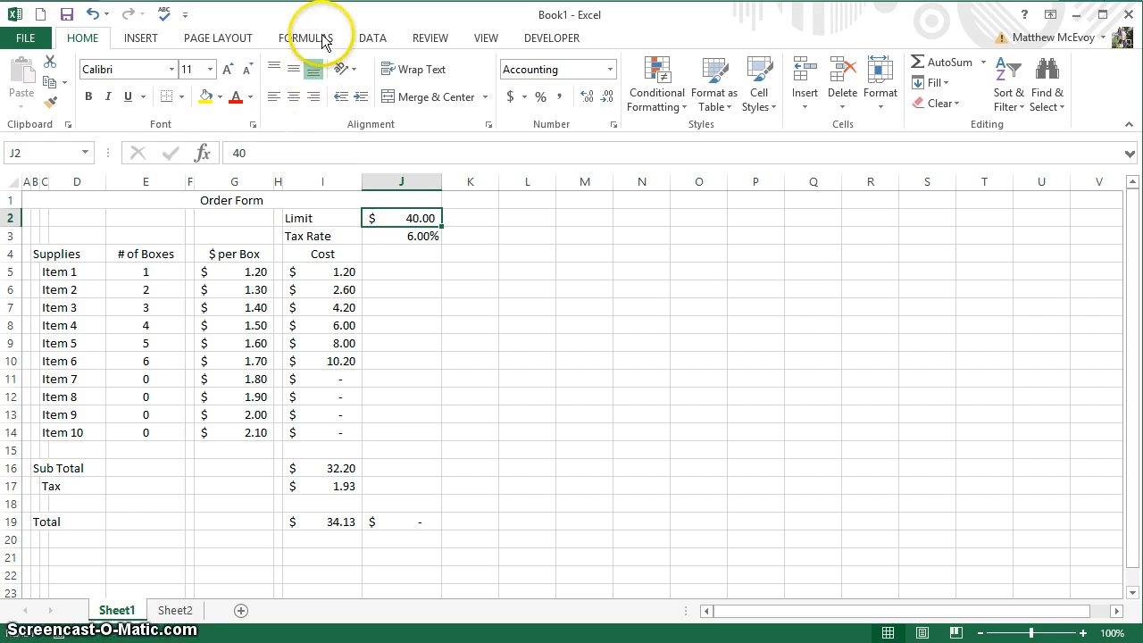
Protect Sheet1 with a confirmed password, allowing selection of unlocked cells only.
{"action": "left_click", "coordinate": [427, 41]}
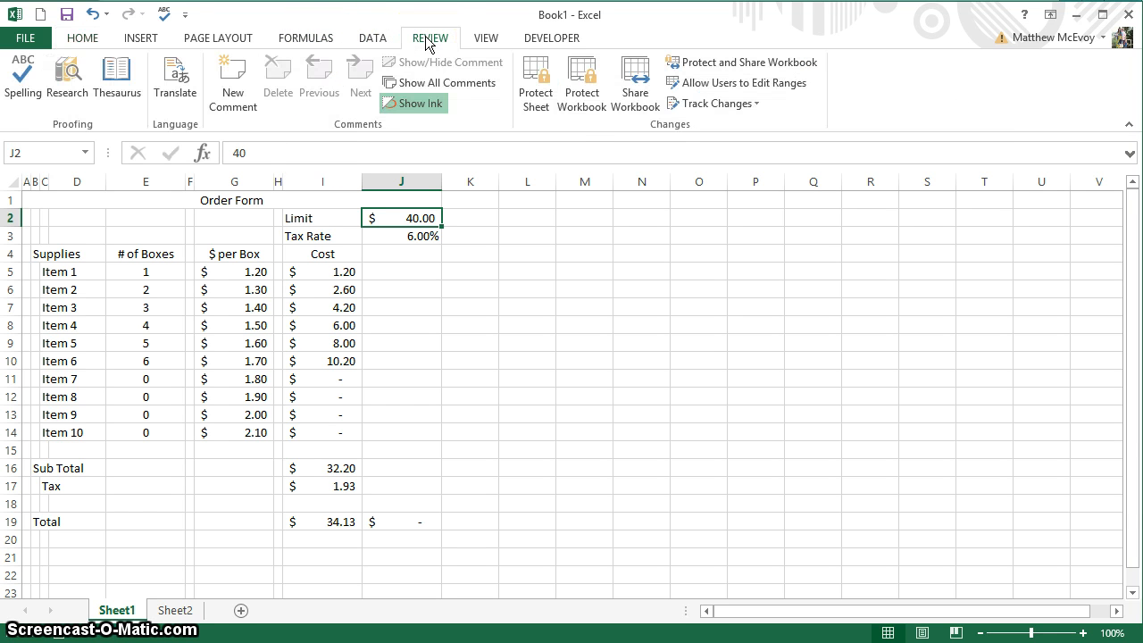
{"action": "left_click", "coordinate": [536, 104]}
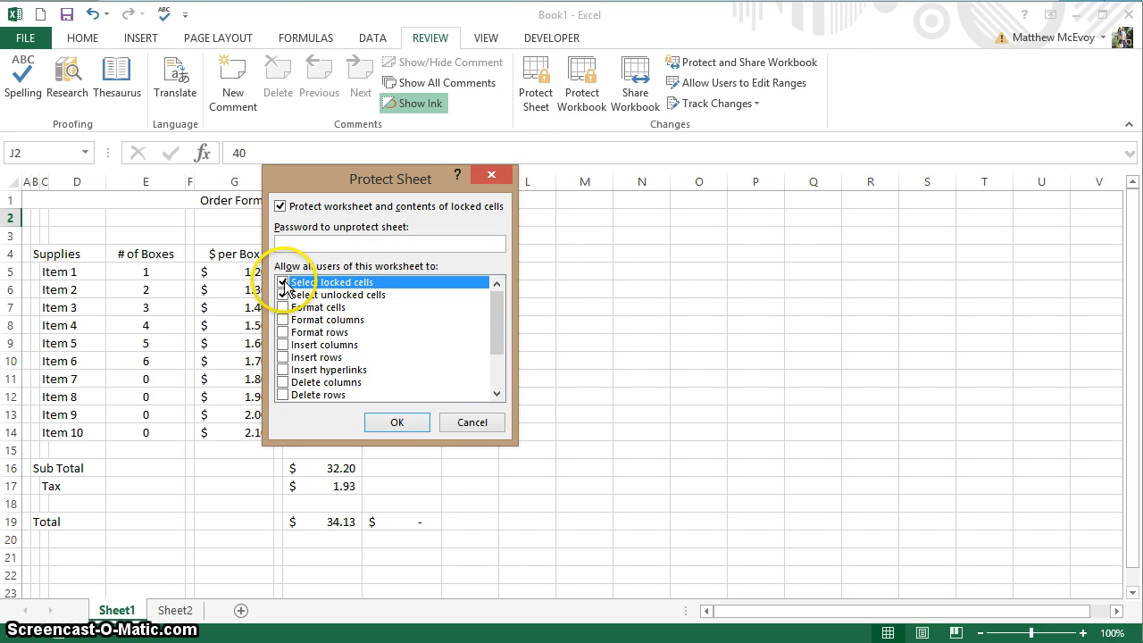
{"action": "left_click", "coordinate": [283, 283]}
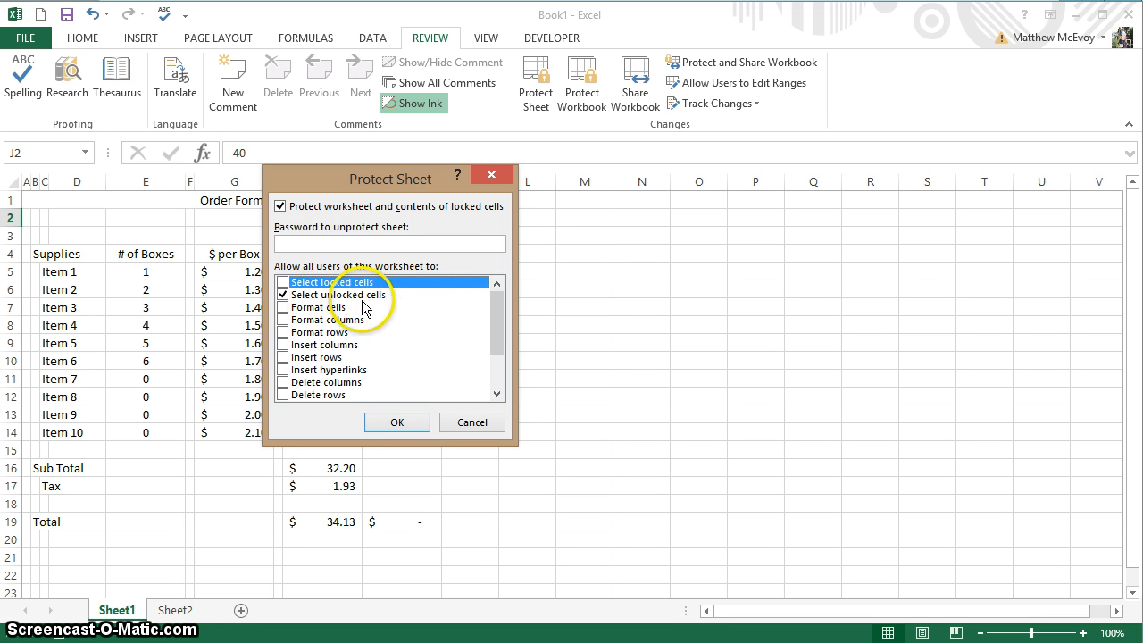
{"action": "left_click", "coordinate": [369, 290]}
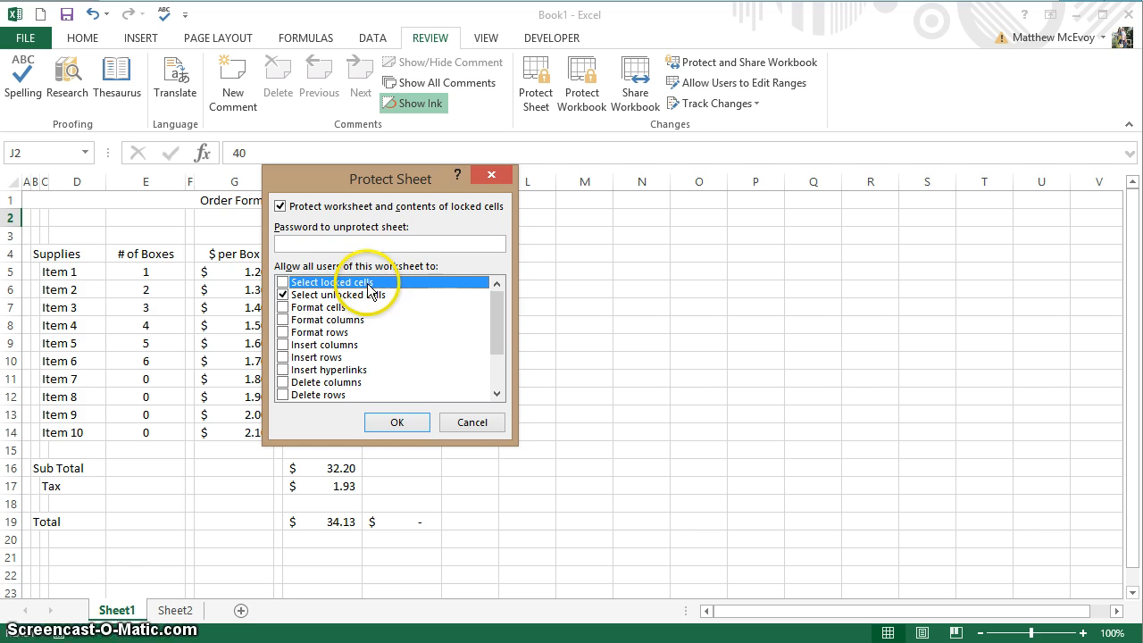
{"action": "left_click", "coordinate": [298, 243]}
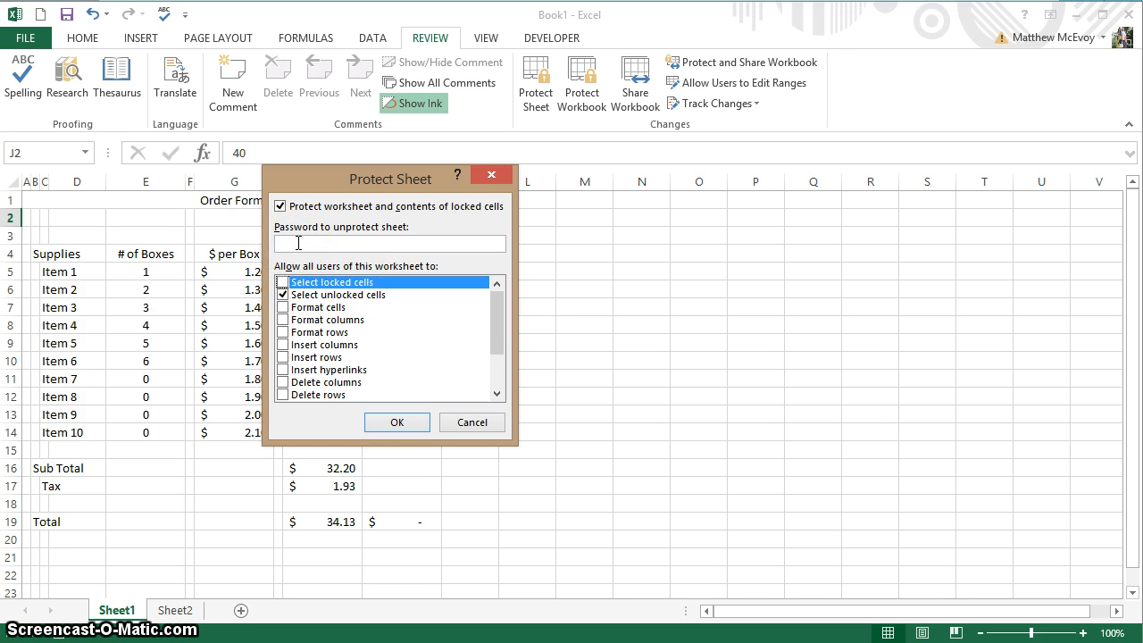
{"action": "type", "text": "123"}
{"action": "left_click", "coordinate": [396, 422]}
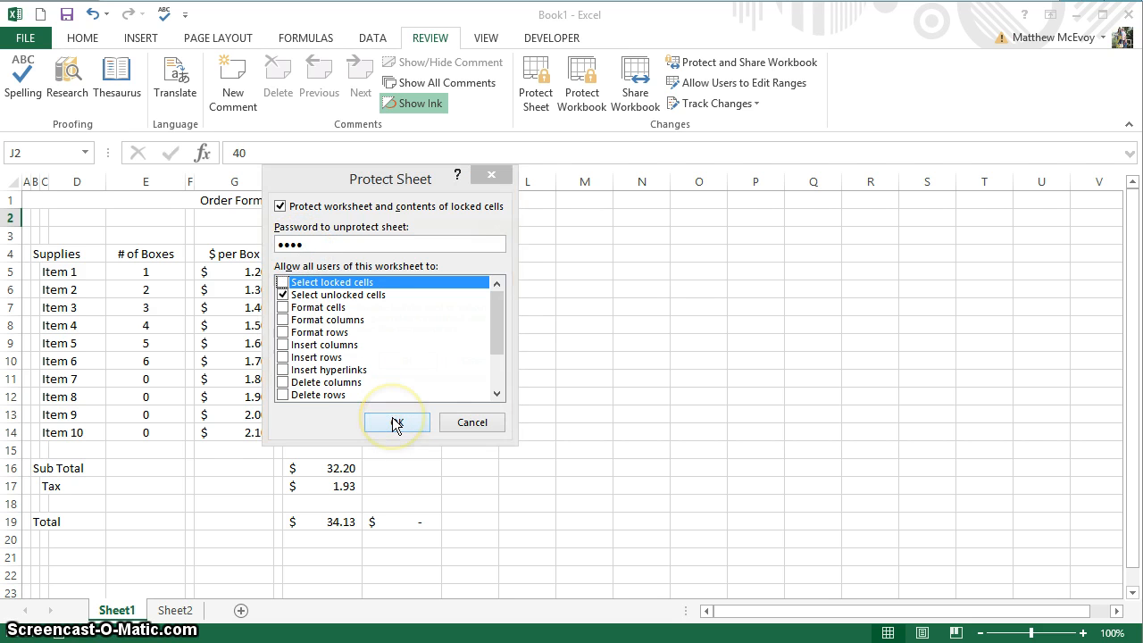
{"action": "type", "text": "123"}
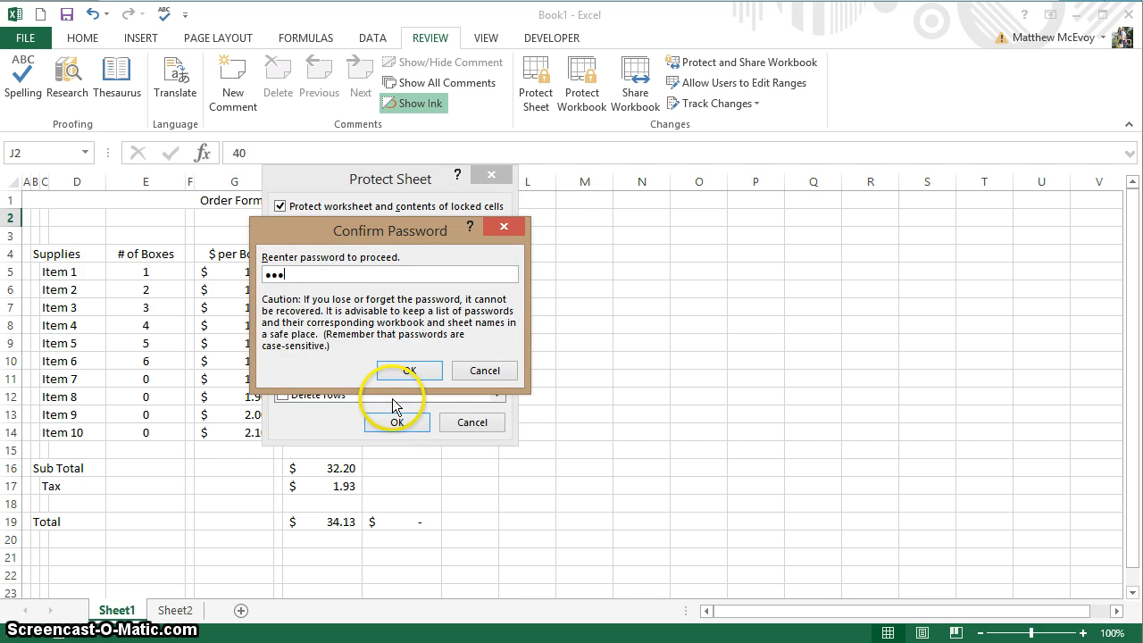
{"action": "type", "text": "4"}
{"action": "left_click", "coordinate": [406, 371]}
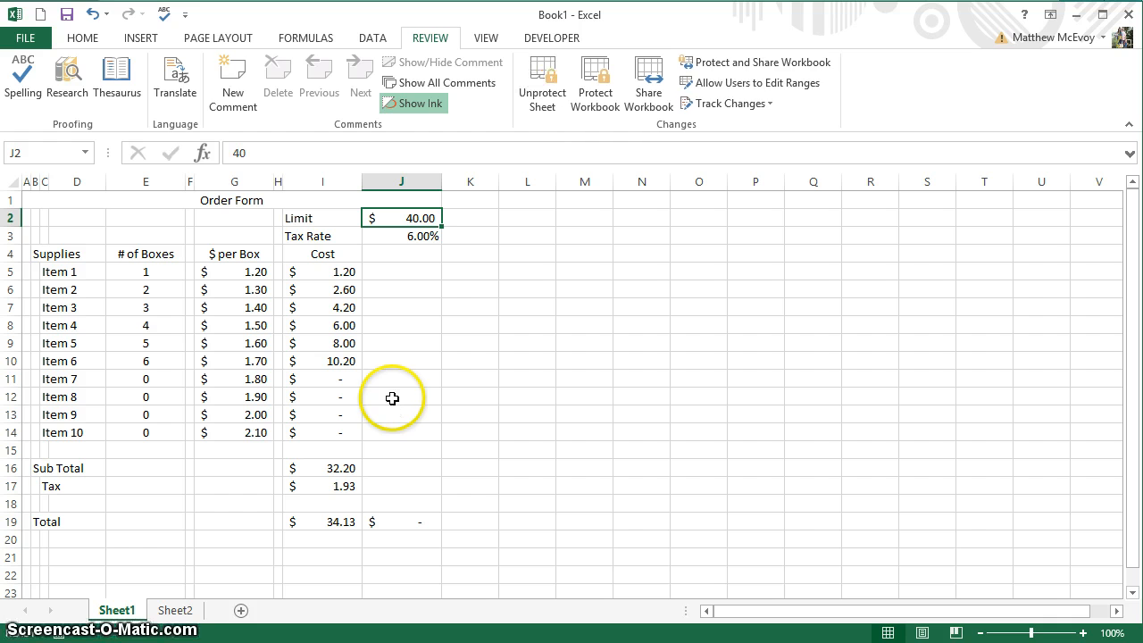
Tab through the unlocked cells, from the box counts to the Limit and back to E5.
{"action": "key", "text": "Tab"}
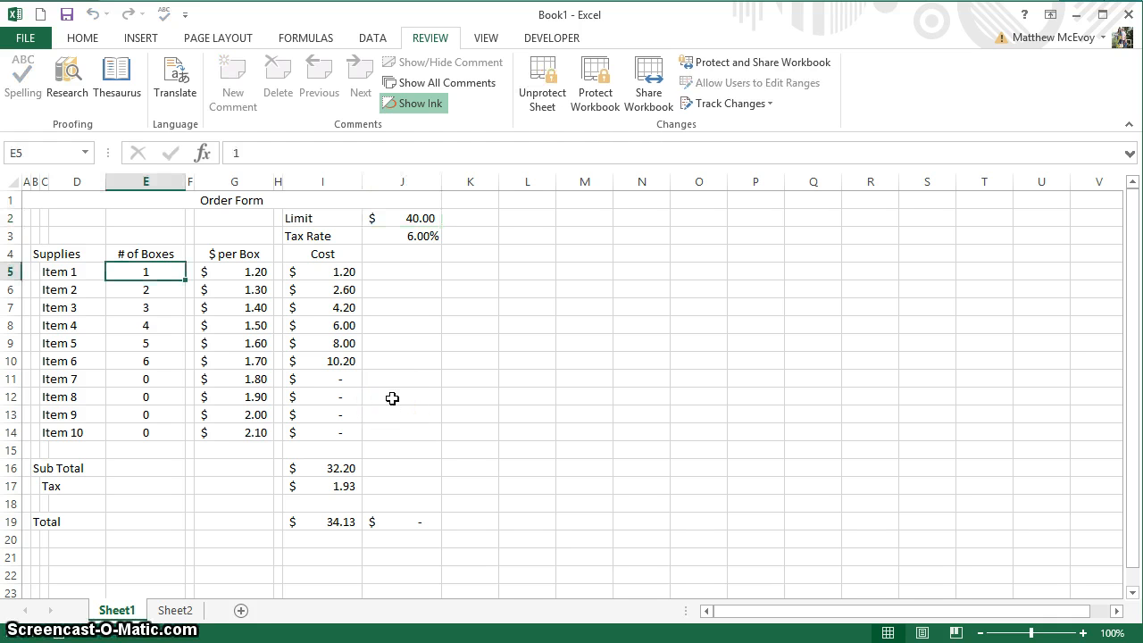
{"action": "key", "text": "Tab"}
{"action": "key", "text": "Tab"}
{"action": "key", "text": "Tab"}
{"action": "key", "text": "Tab"}
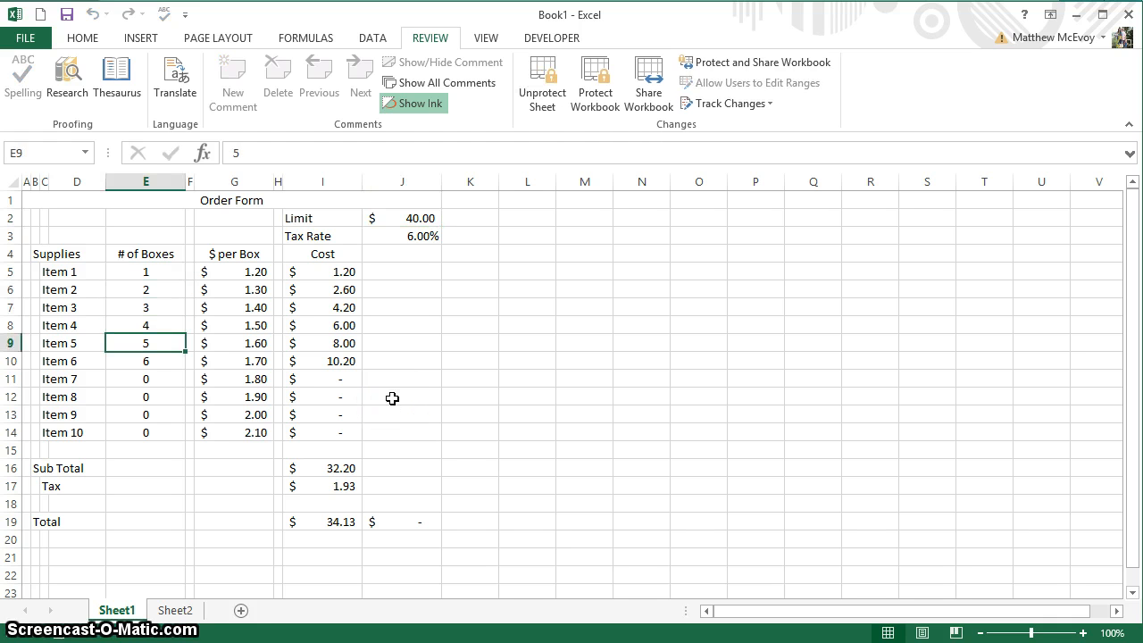
{"action": "key", "text": "Tab"}
{"action": "key", "text": "Tab"}
{"action": "key", "text": "Tab"}
{"action": "key", "text": "Tab"}
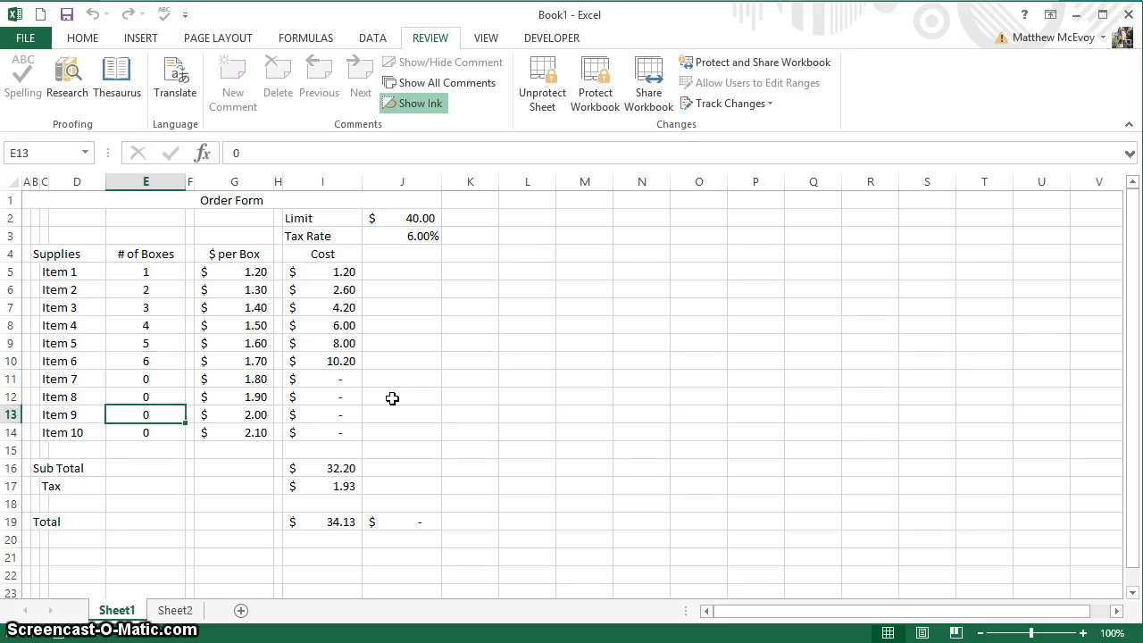
{"action": "key", "text": "Tab"}
{"action": "key", "text": "Tab"}
{"action": "key", "text": "Tab"}
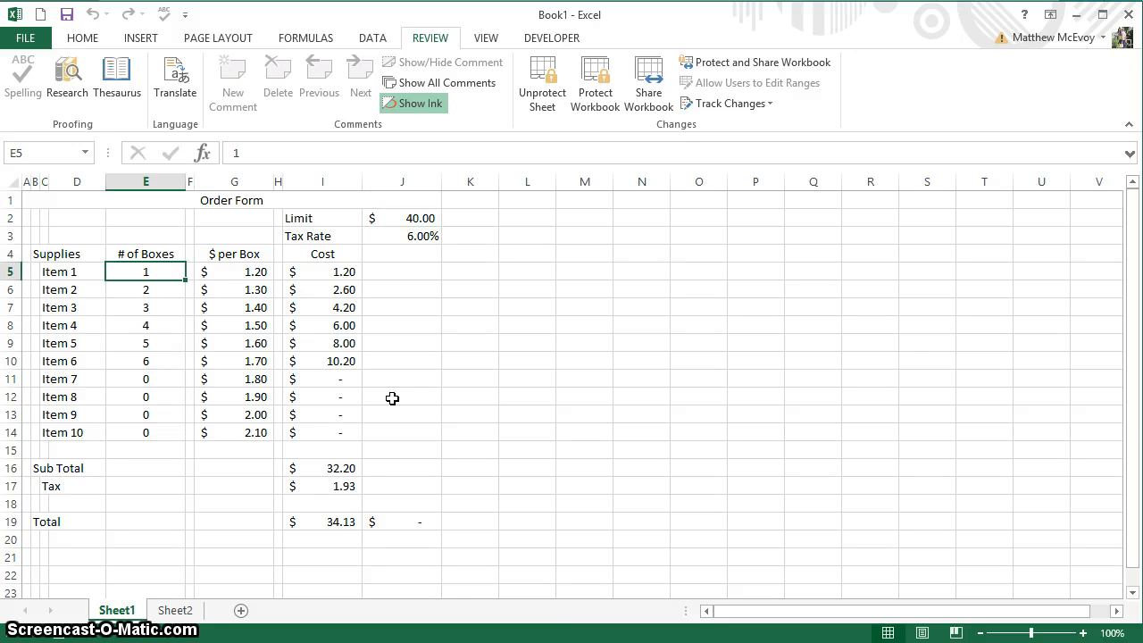
{"action": "key", "text": "Tab"}
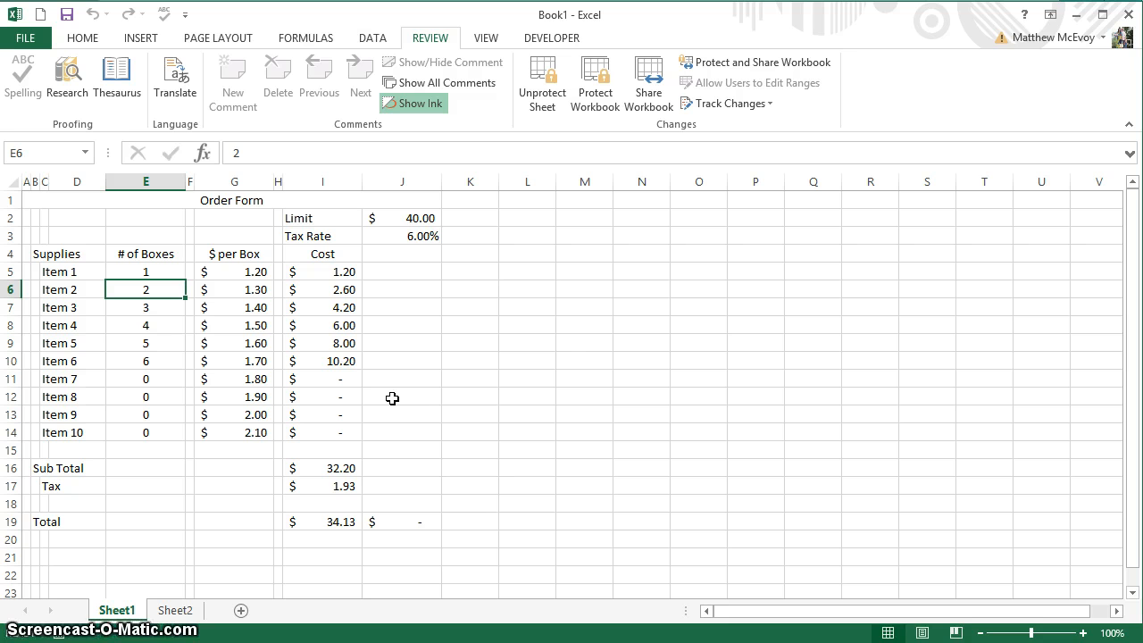
Change Item 2's box count in E6 from 2 to 34.
{"action": "double_click", "coordinate": [335, 346]}
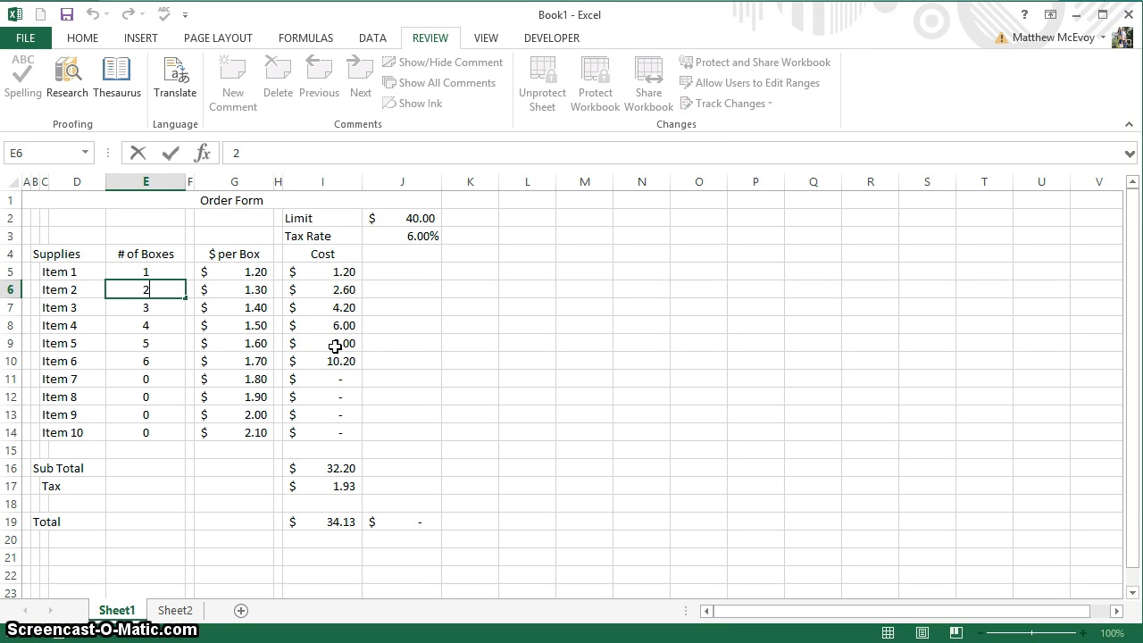
{"action": "key", "text": "BackSpace"}
{"action": "type", "text": "34"}
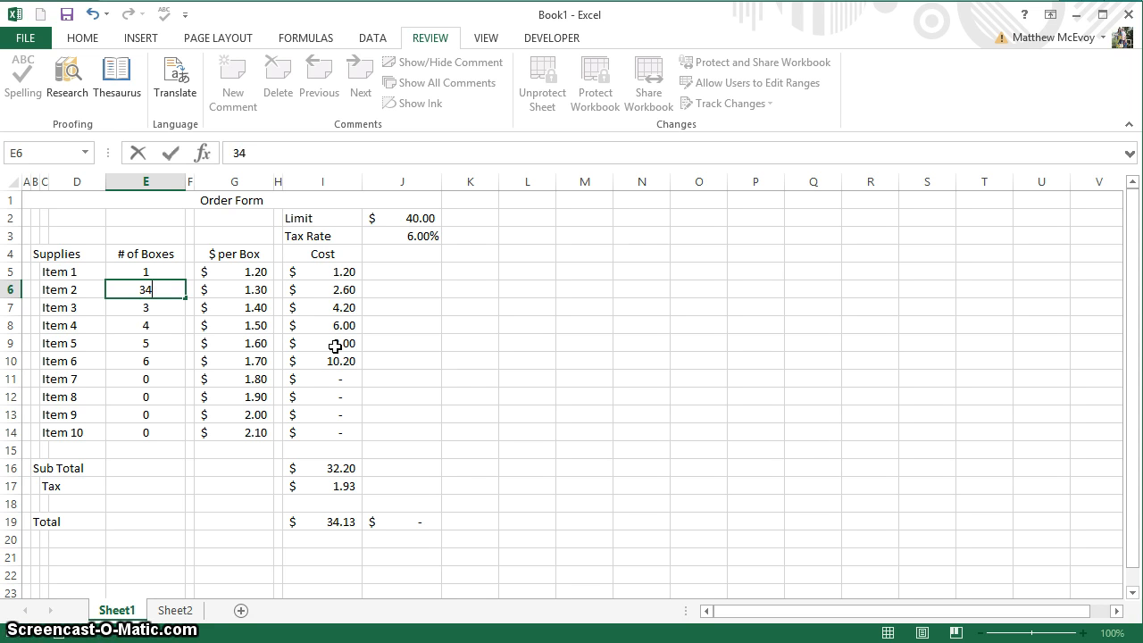
{"action": "key", "text": "Return"}
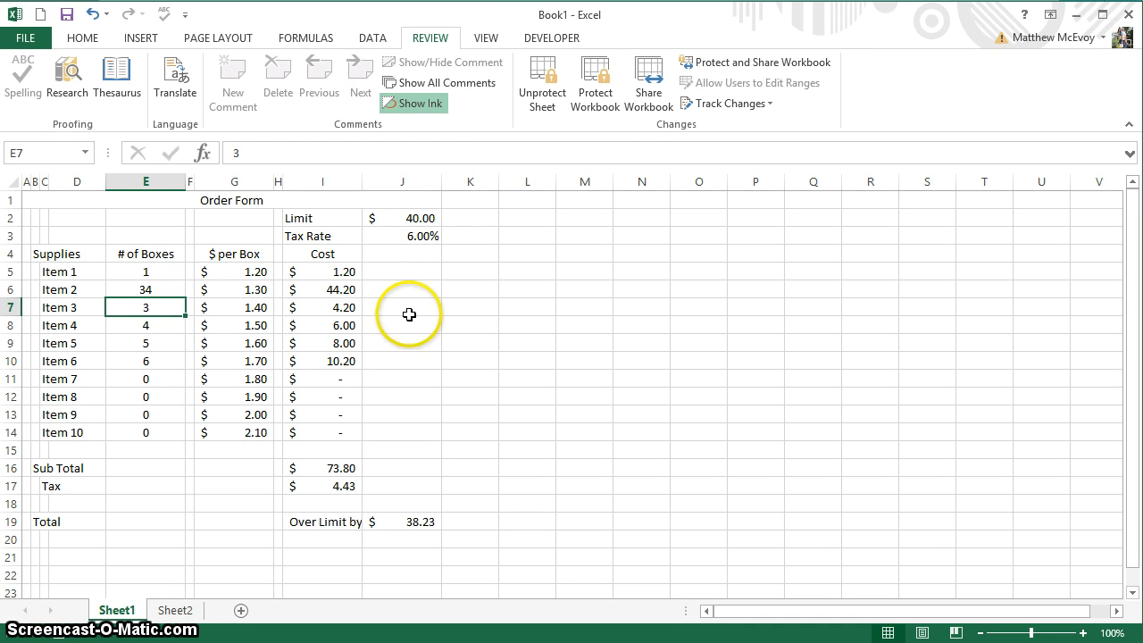
Unprotect the sheet by entering its password.
{"action": "left_click", "coordinate": [550, 103]}
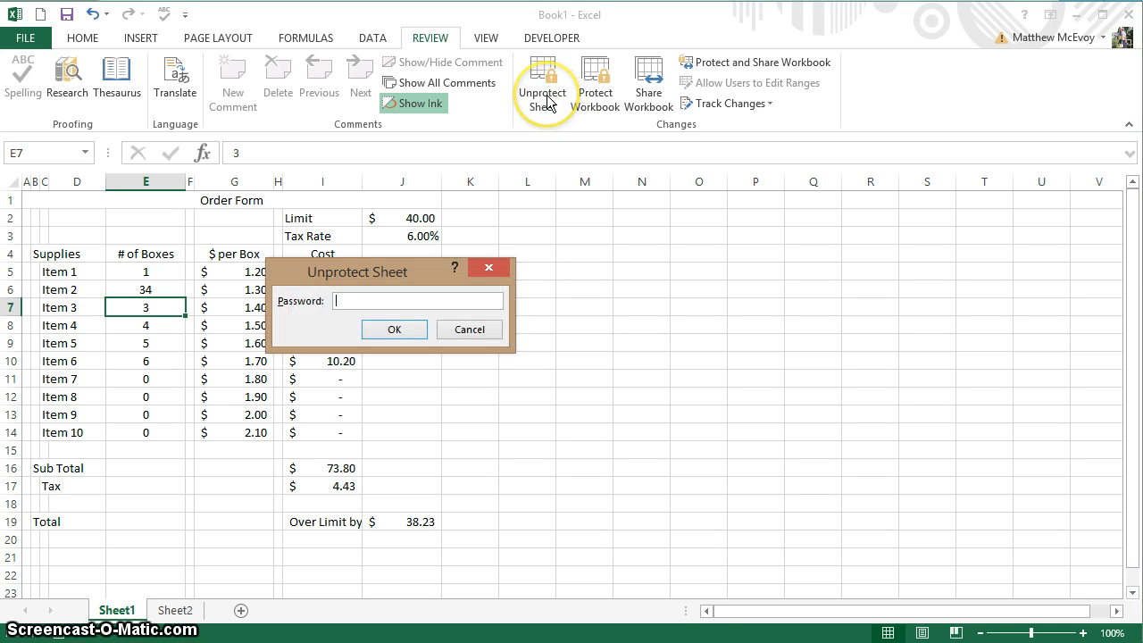
{"action": "type", "text": "••••"}
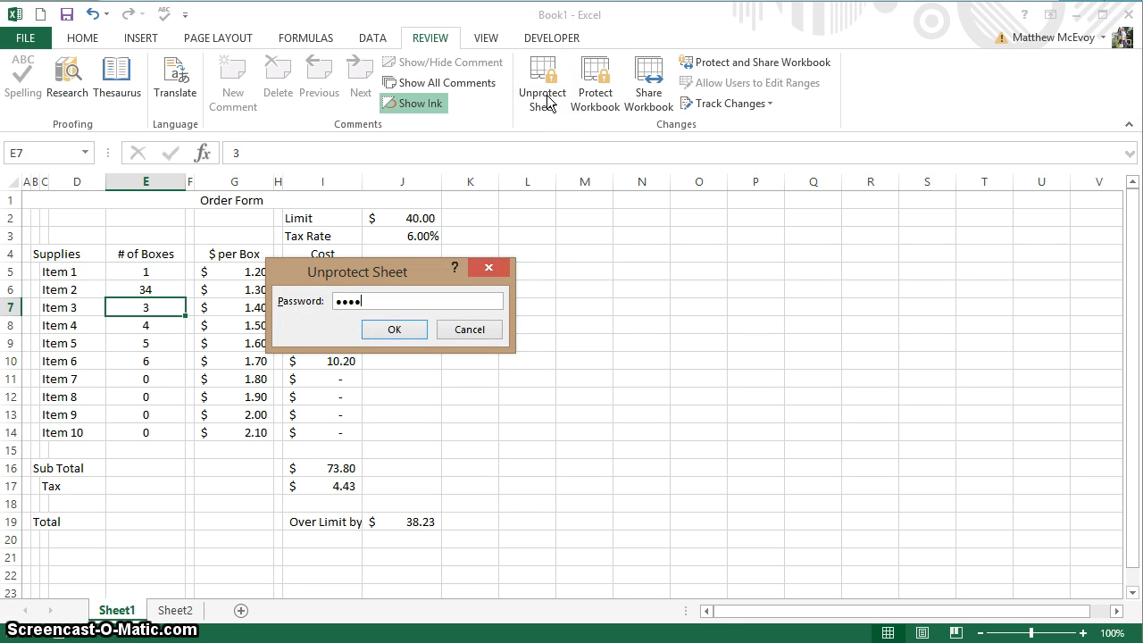
{"action": "key", "text": "Return"}
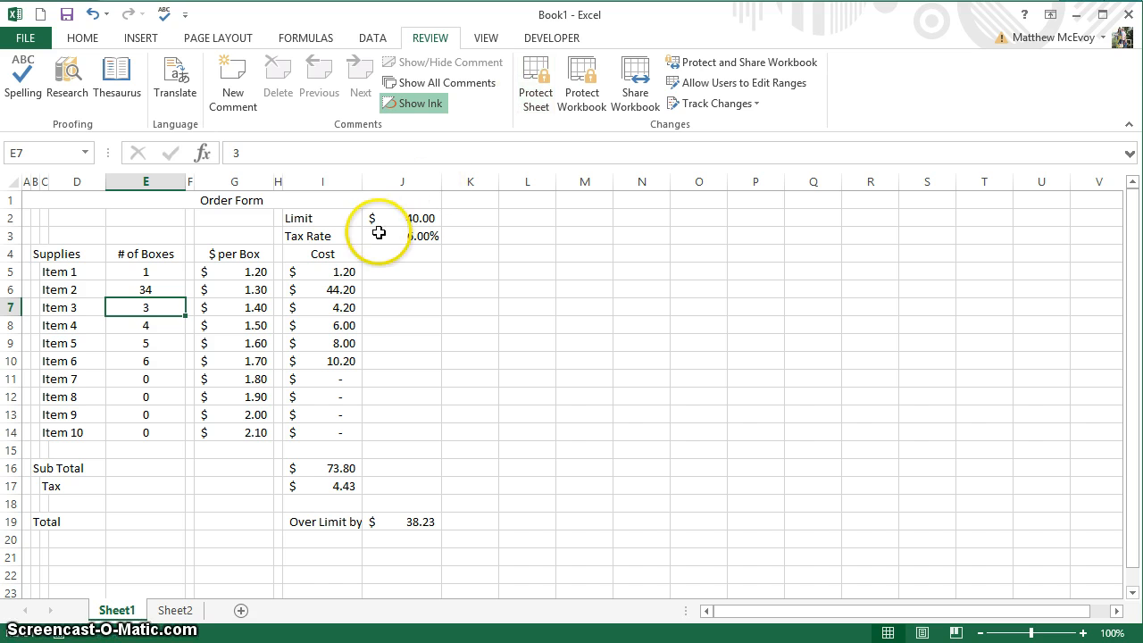
Set the Tax Rate in J3 to 7%.
{"action": "left_click", "coordinate": [399, 236]}
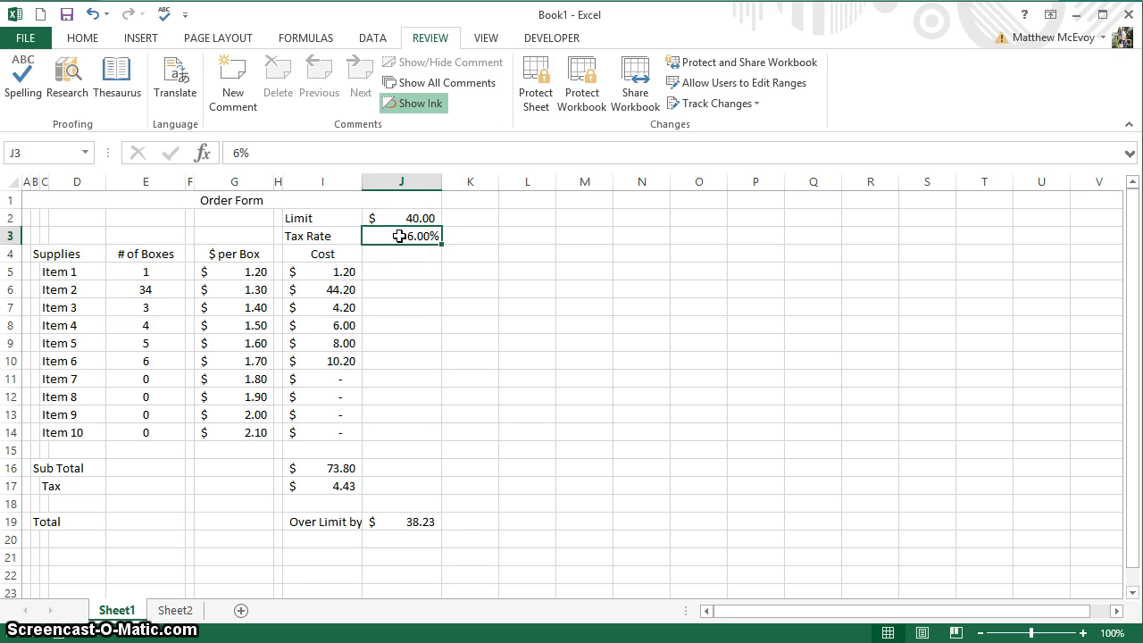
{"action": "type", "text": "7"}
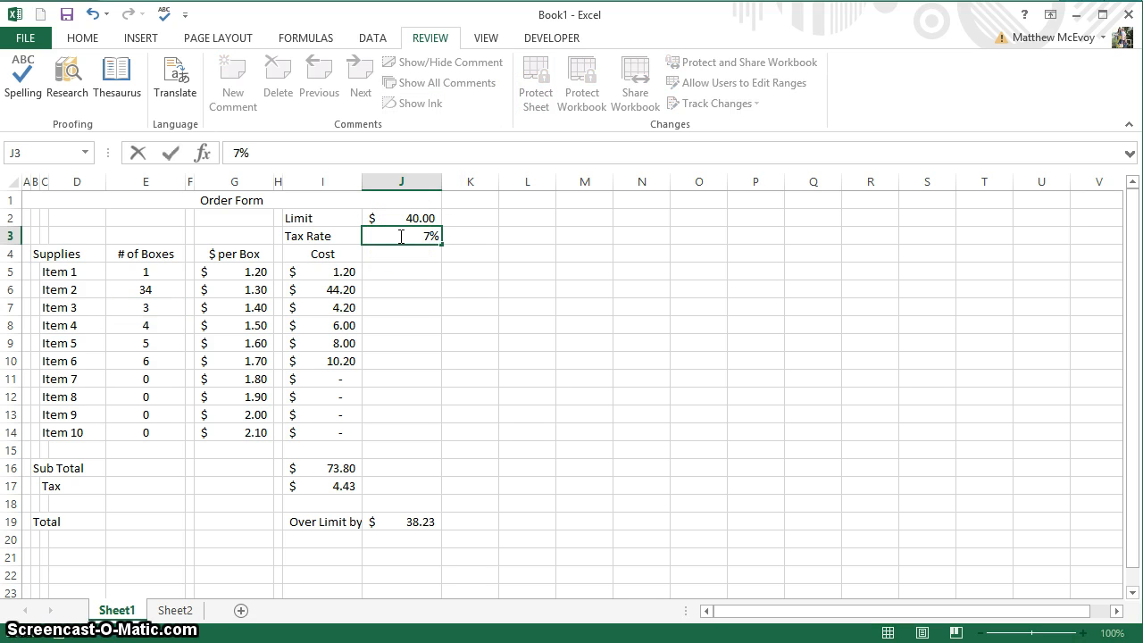
{"action": "key", "text": "Return"}
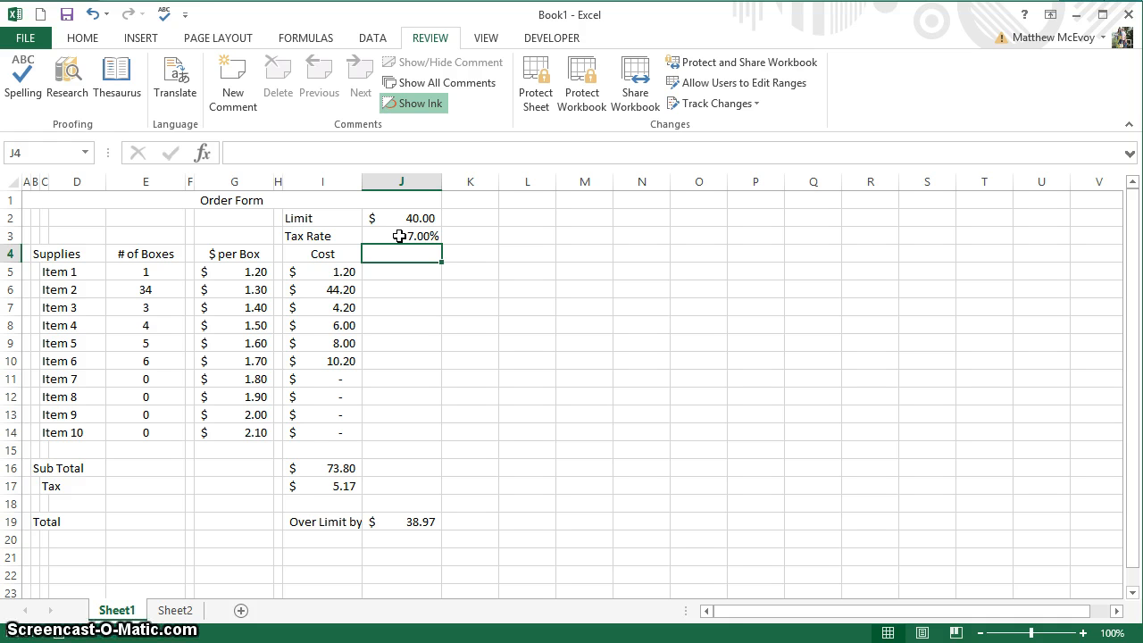